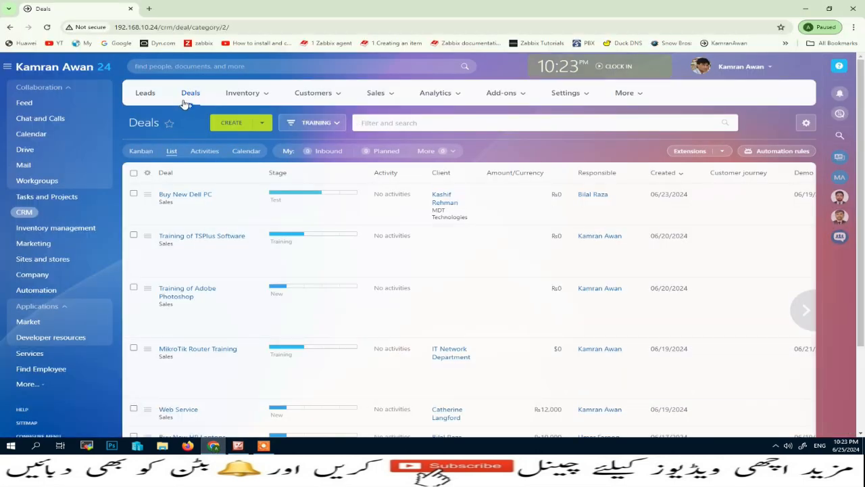
Step: Open Companies from the CRM Customers menu and scroll through its eight records
{"action": "left_click", "coordinate": [308, 98]}
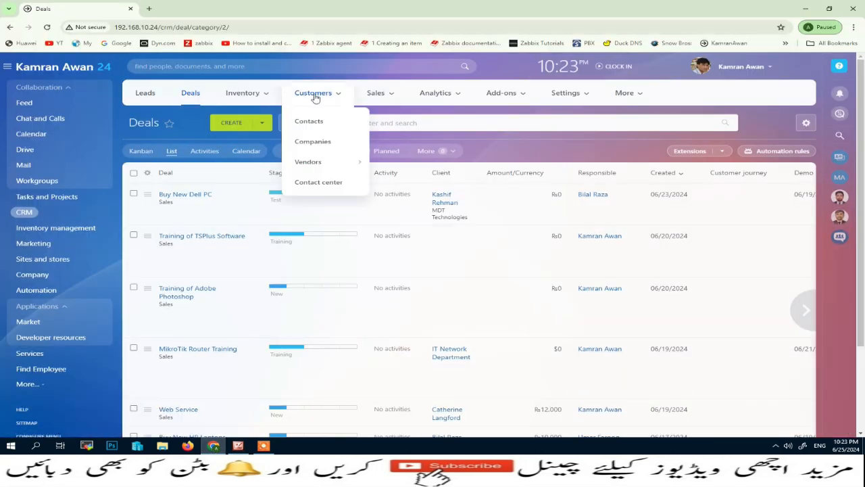
{"action": "left_click", "coordinate": [313, 143]}
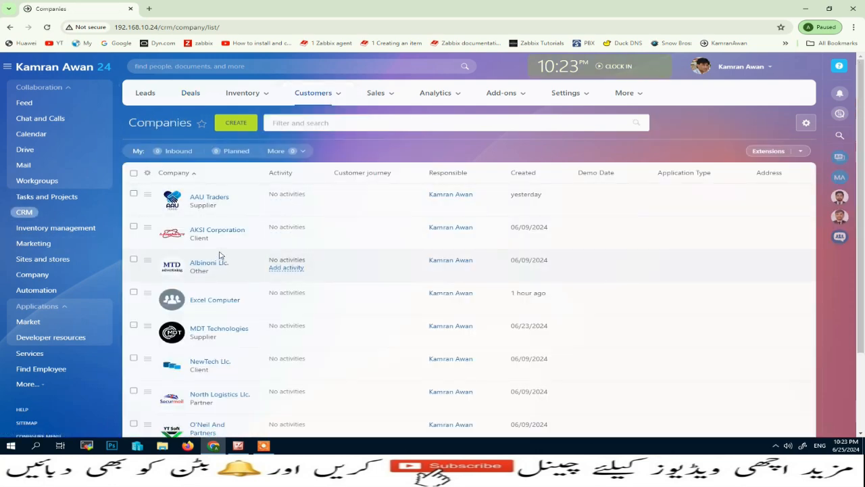
{"action": "scroll", "coordinate": [219, 257], "scroll_direction": "down", "scroll_amount": 2}
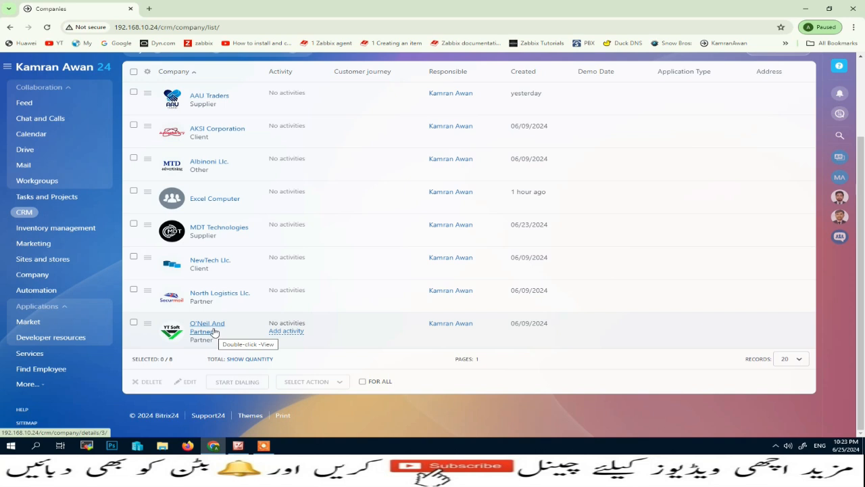
{"action": "scroll", "coordinate": [564, 168], "scroll_direction": "up", "scroll_amount": 2}
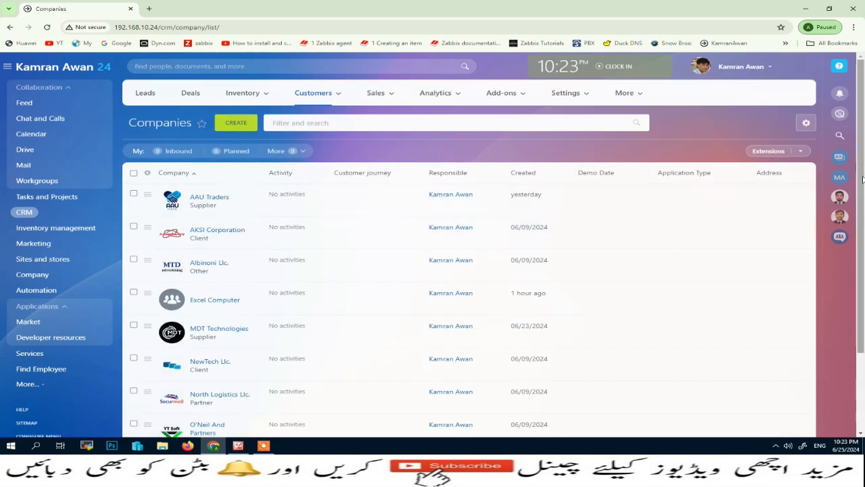
Step: Export all eight companies to Excel with details and all fields, keeping the .xls download
{"action": "left_click", "coordinate": [806, 123]}
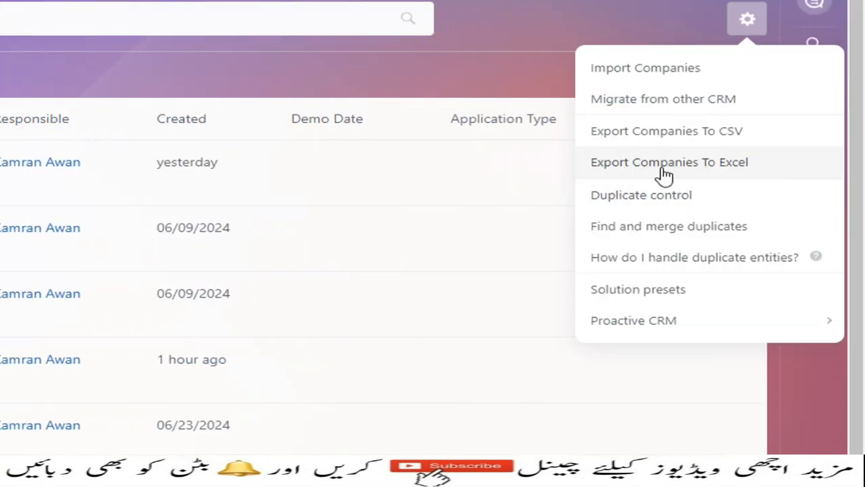
{"action": "left_click", "coordinate": [700, 168]}
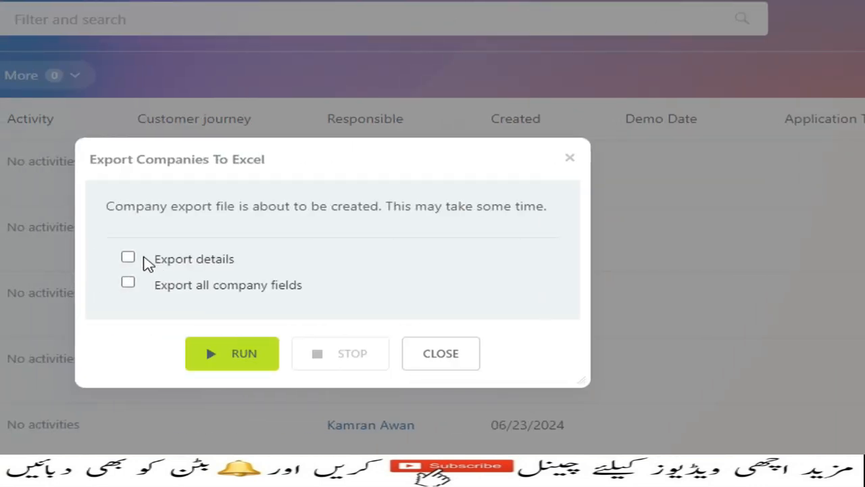
{"action": "left_click", "coordinate": [128, 258]}
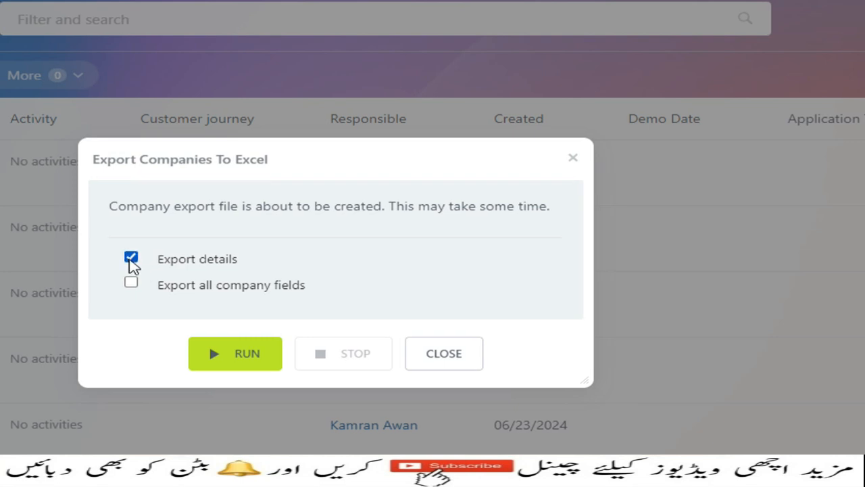
{"action": "left_click", "coordinate": [131, 282]}
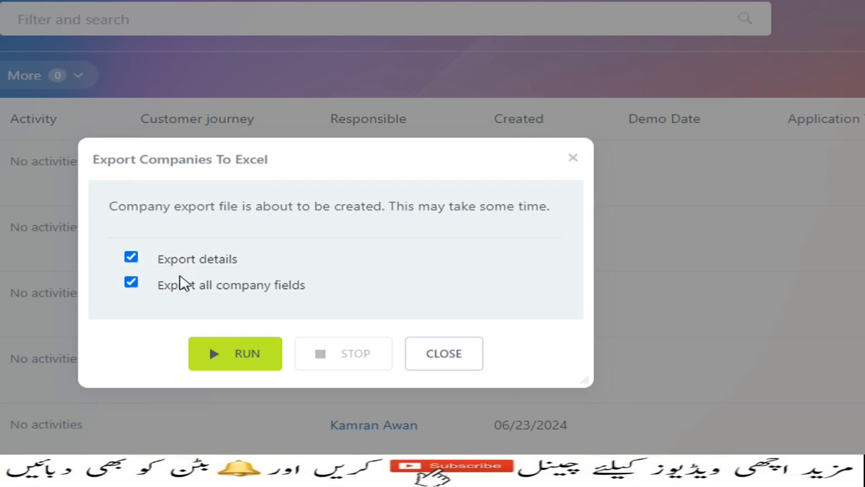
{"action": "left_click", "coordinate": [214, 354]}
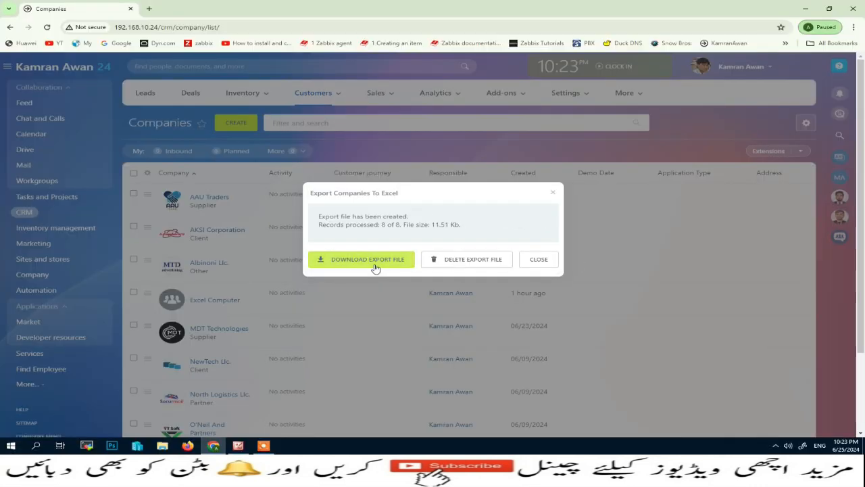
{"action": "left_click", "coordinate": [375, 264]}
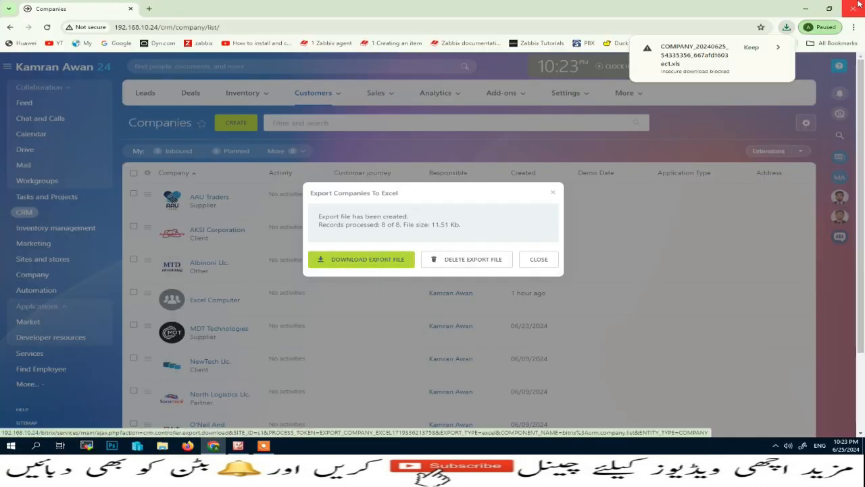
{"action": "left_click", "coordinate": [750, 47]}
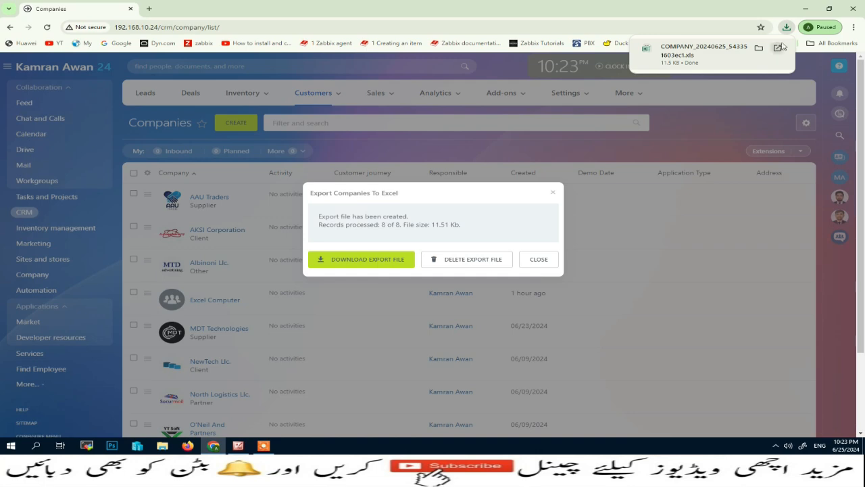
{"action": "left_click", "coordinate": [806, 8]}
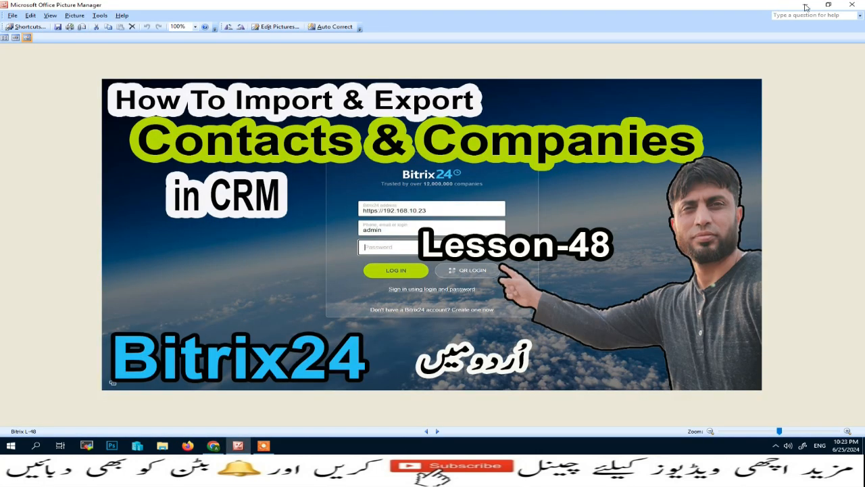
Step: Open the exported COMPANY .xls from the desktop in Excel and scroll across its columns
{"action": "left_click", "coordinate": [811, 6]}
{"action": "left_click", "coordinate": [212, 50]}
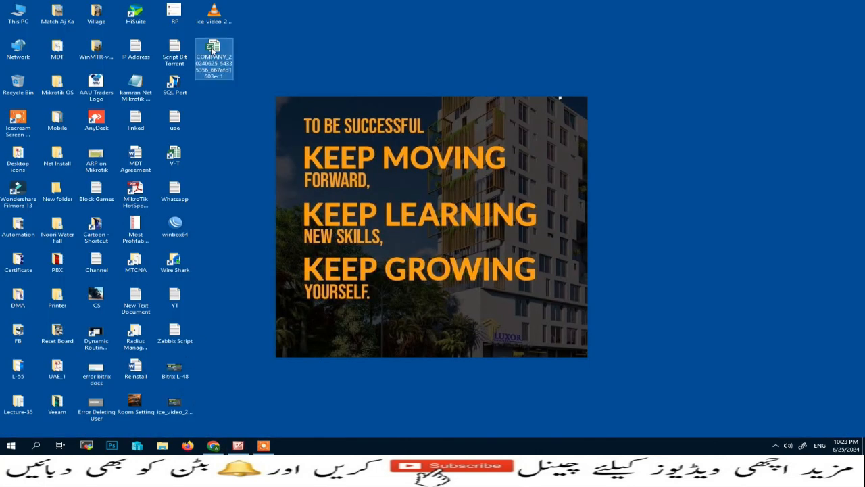
{"action": "double_click", "coordinate": [217, 46]}
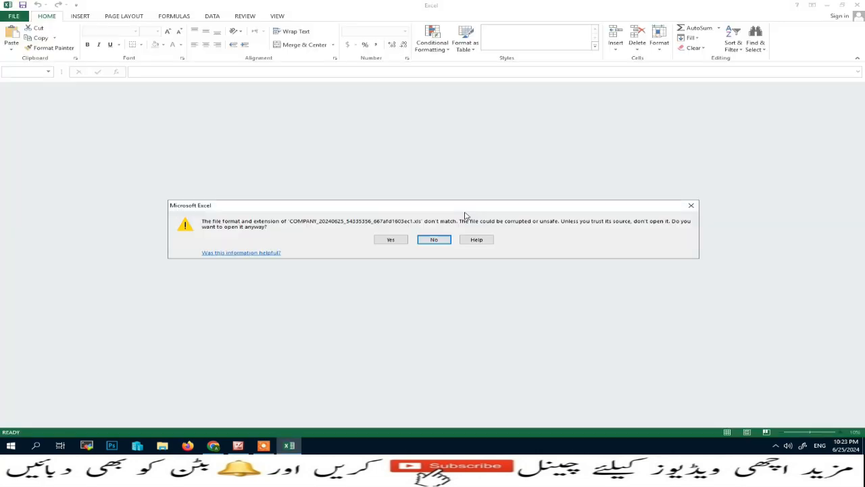
{"action": "left_click", "coordinate": [390, 240]}
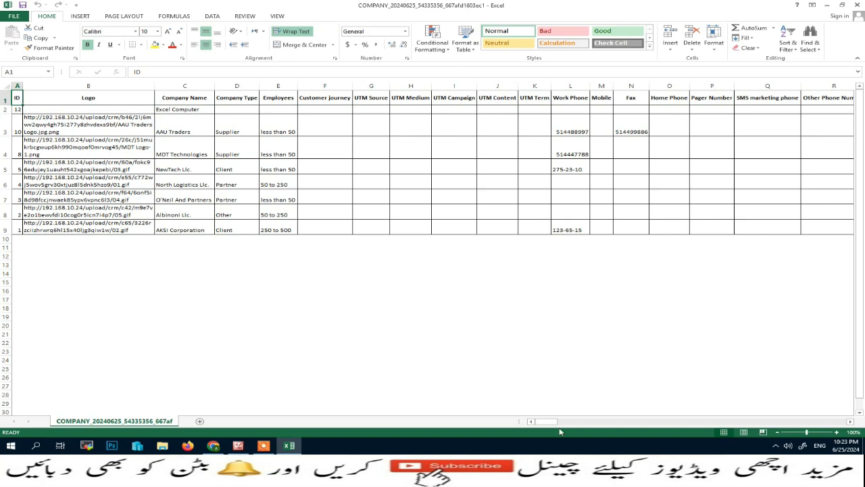
{"action": "left_click_drag", "start_coordinate": [552, 421], "coordinate": [854, 413]}
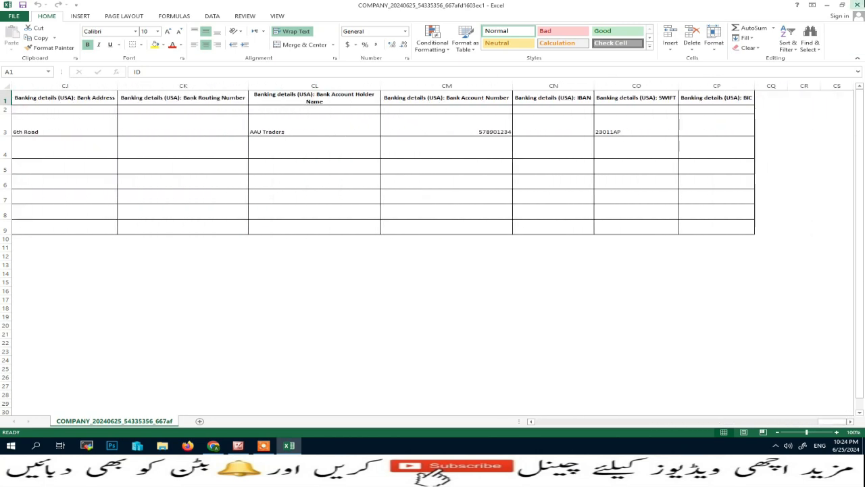
Step: Close the workbook, permanently delete the exported file, and return to the CRM browser
{"action": "left_click", "coordinate": [858, 4]}
{"action": "left_click", "coordinate": [216, 59]}
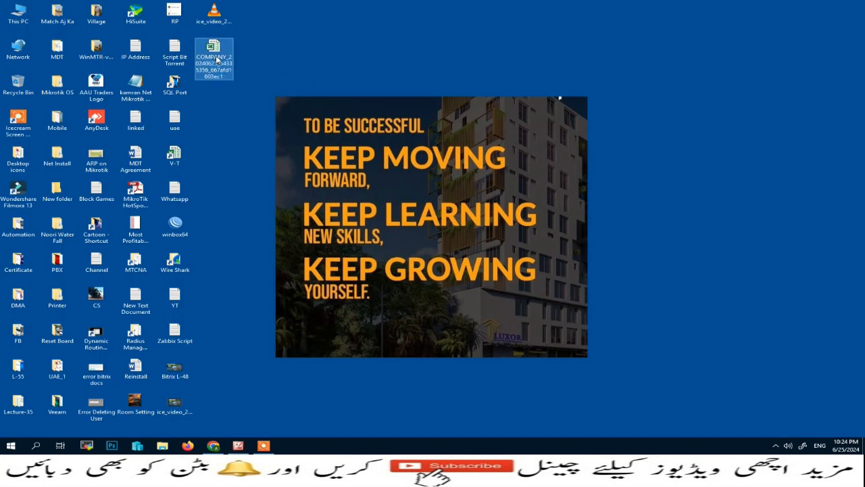
{"action": "key", "text": "shift+Delete"}
{"action": "key", "text": "Return"}
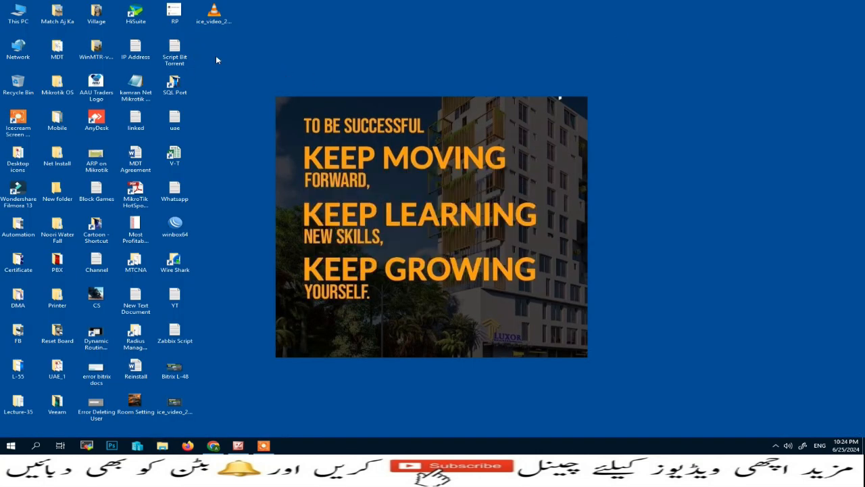
{"action": "left_click", "coordinate": [213, 446]}
Step: Search the Companies list for 'aau traders' and select the AAU Traders row
{"action": "left_click", "coordinate": [545, 261]}
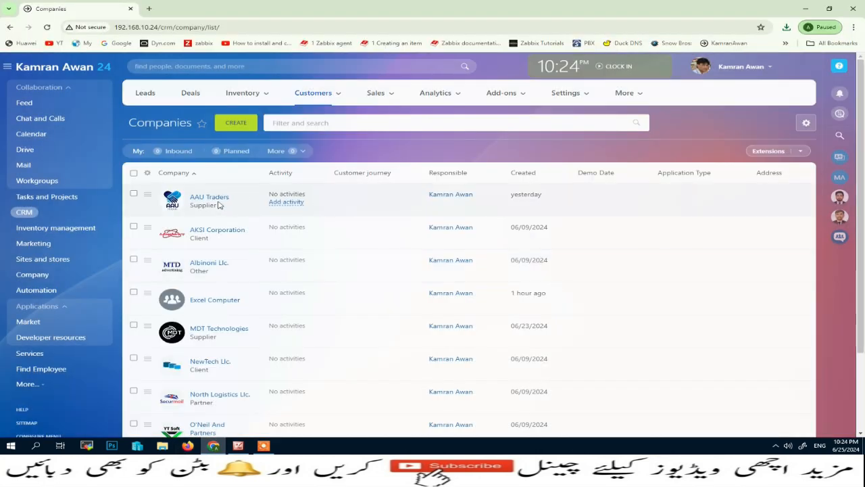
{"action": "left_click", "coordinate": [359, 124]}
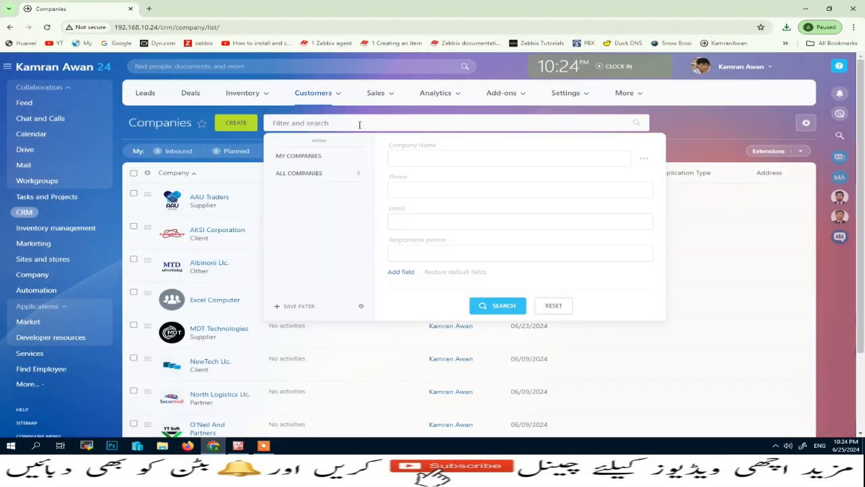
{"action": "type", "text": "aau"}
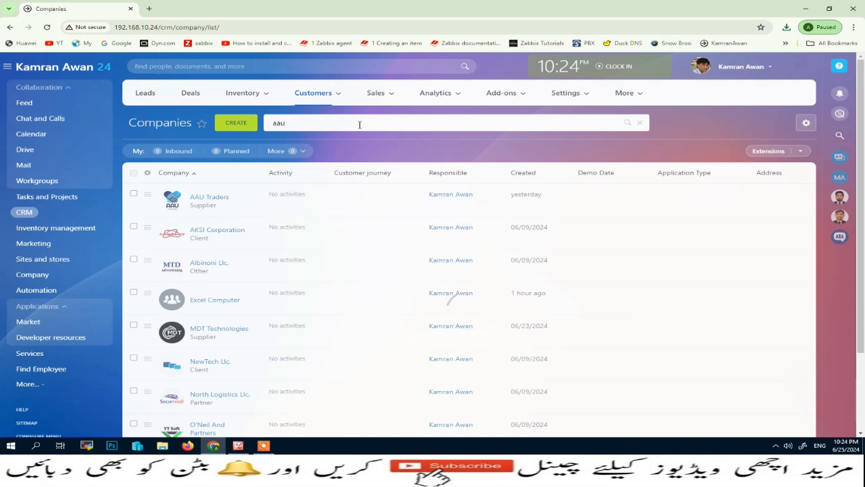
{"action": "type", "text": " traders"}
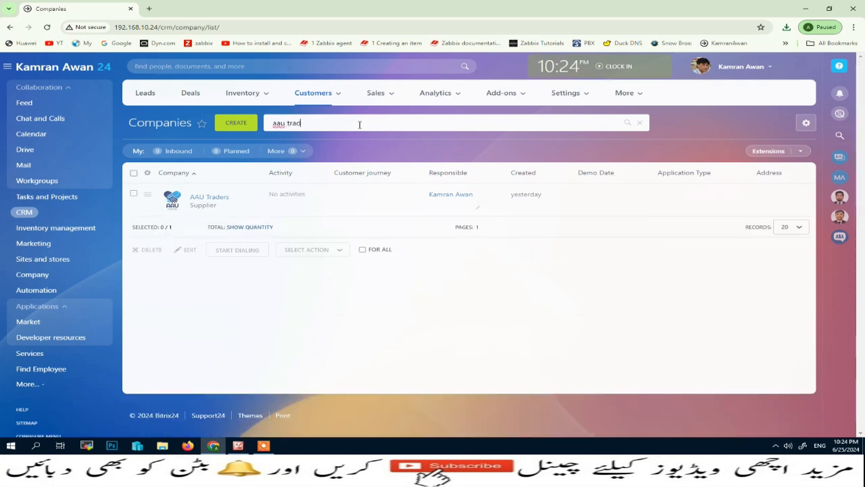
{"action": "left_click", "coordinate": [134, 194]}
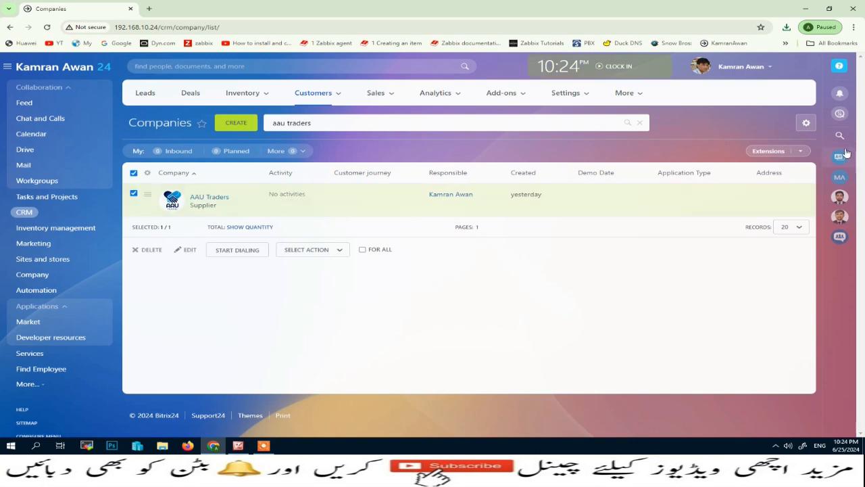
Step: Export just AAU Traders to Excel, keep the 3.9 KB download, and open it
{"action": "left_click", "coordinate": [806, 122]}
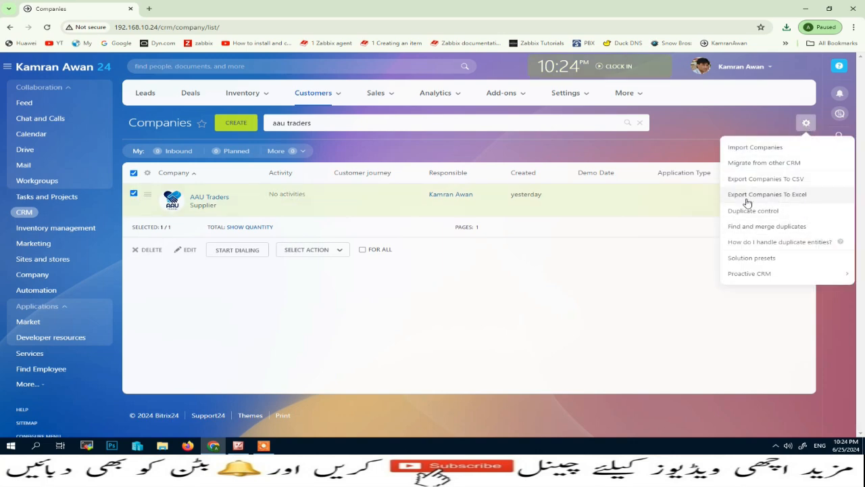
{"action": "left_click", "coordinate": [784, 196]}
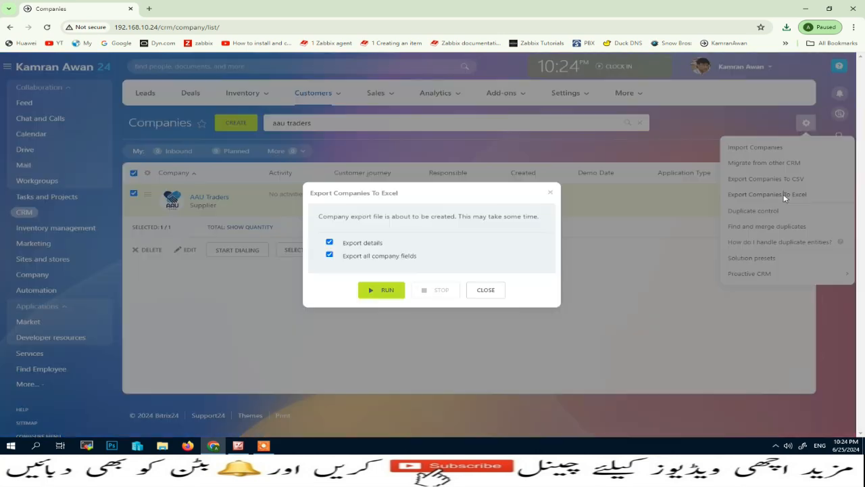
{"action": "left_click", "coordinate": [383, 290]}
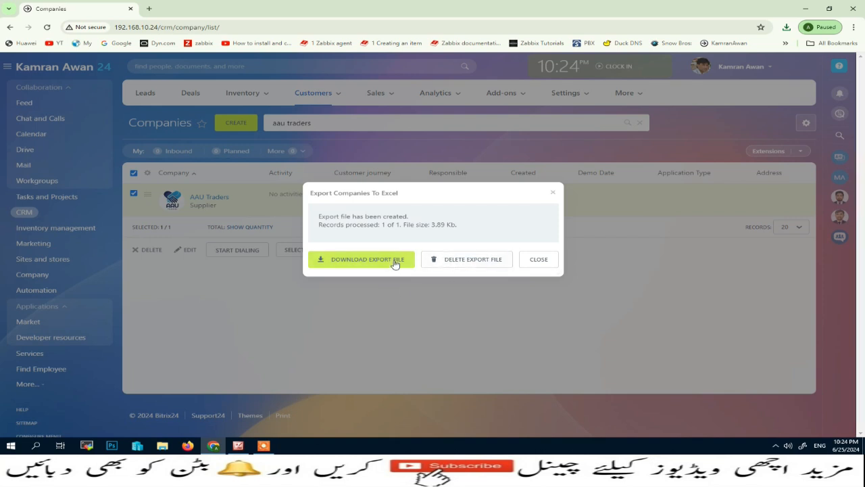
{"action": "left_click", "coordinate": [396, 260]}
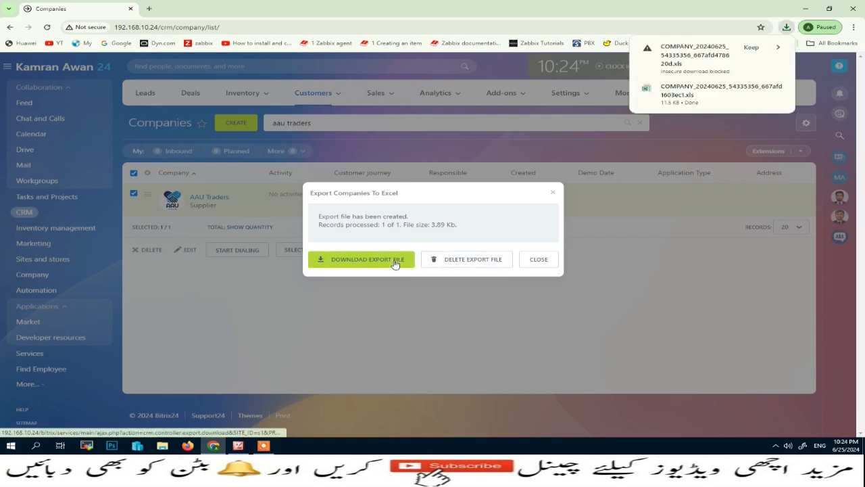
{"action": "left_click", "coordinate": [752, 48]}
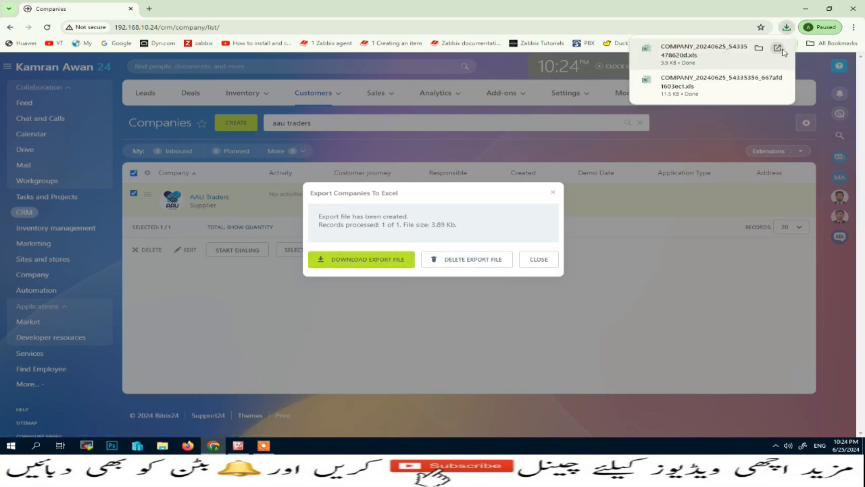
{"action": "left_click", "coordinate": [777, 48]}
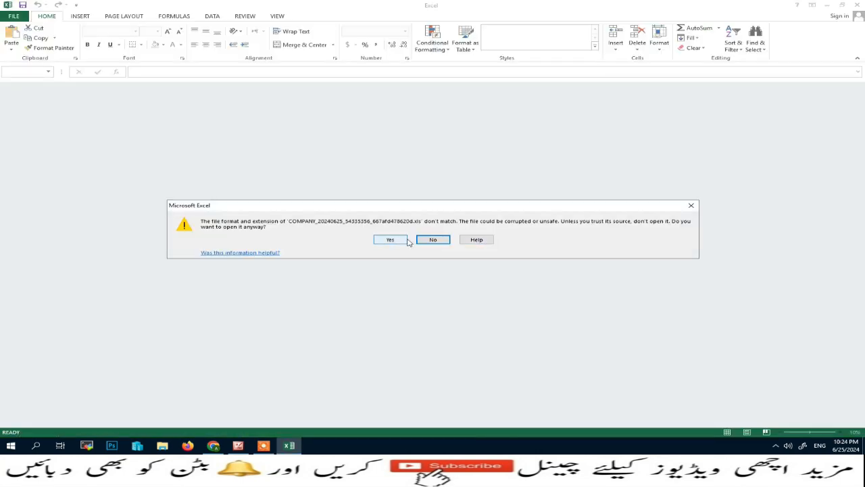
Step: Delete the ID column and rename the company in B2 to Juniper
{"action": "left_click", "coordinate": [391, 240]}
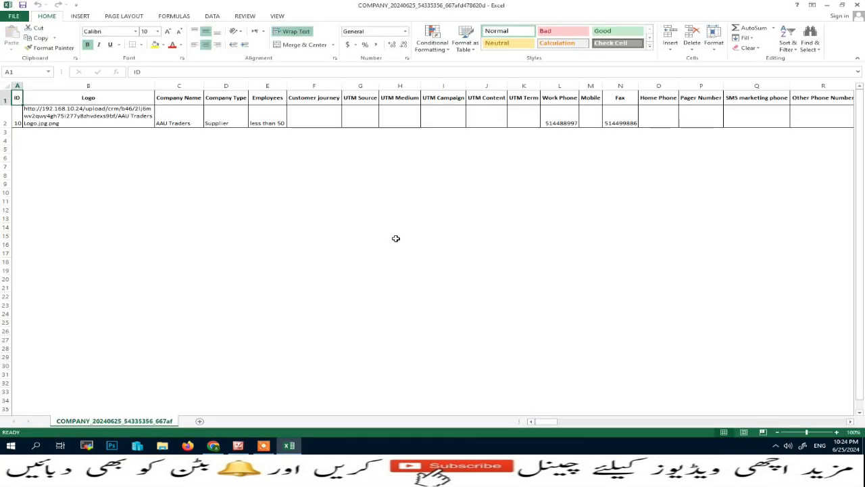
{"action": "right_click", "coordinate": [17, 85]}
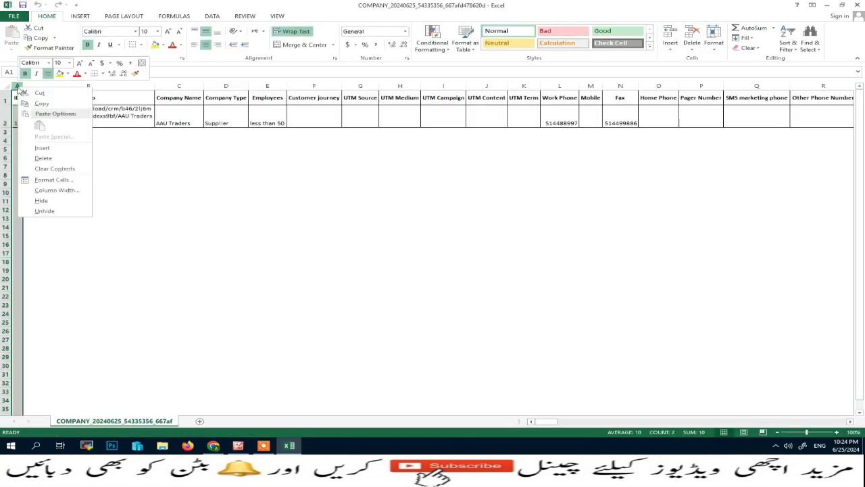
{"action": "left_click", "coordinate": [44, 157]}
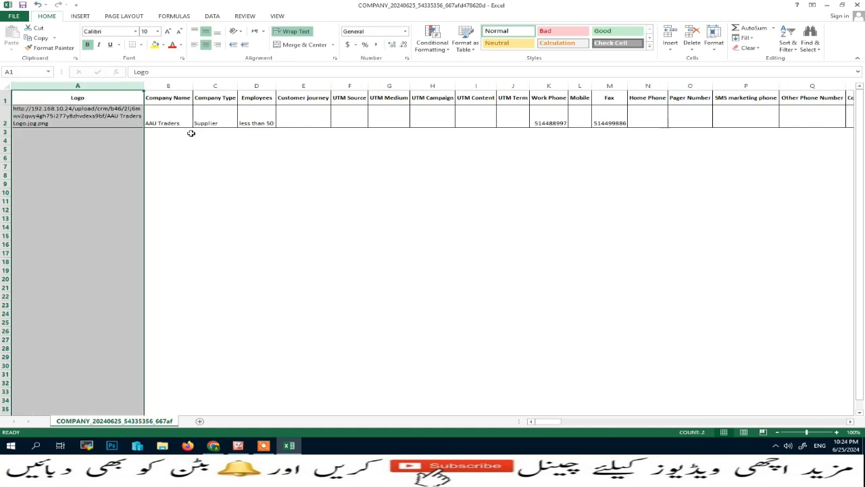
{"action": "left_click", "coordinate": [168, 121]}
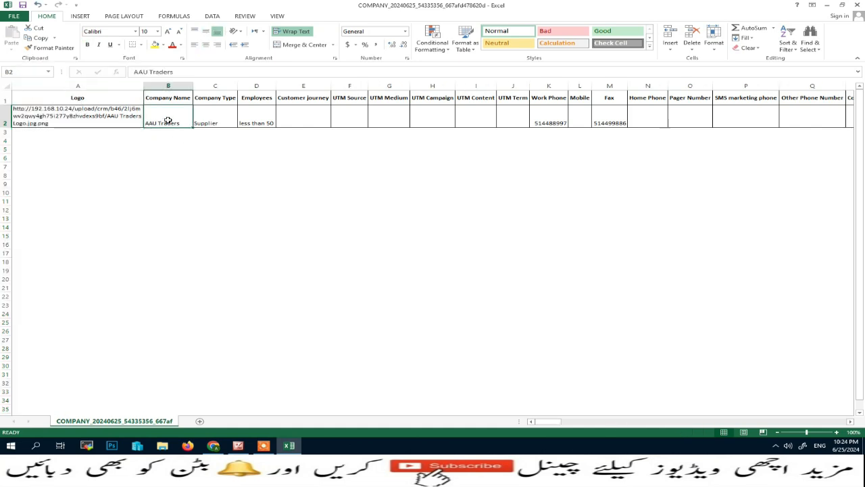
{"action": "key", "text": "Delete"}
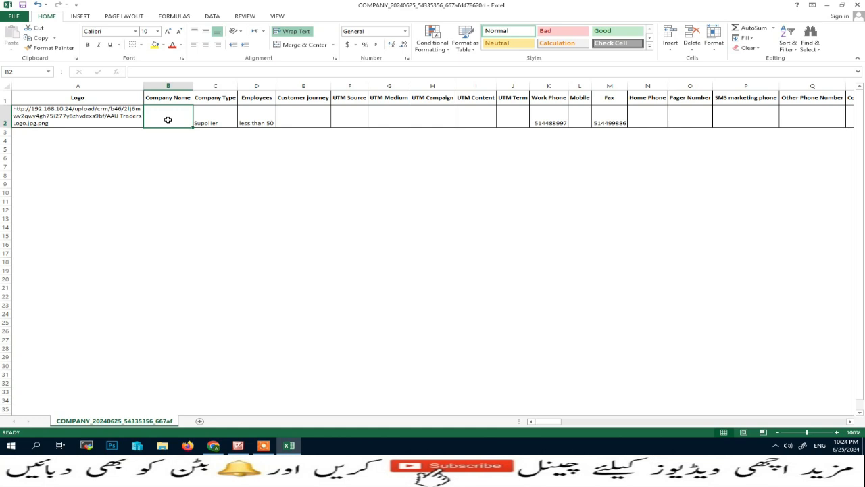
{"action": "type", "text": "Juniper"}
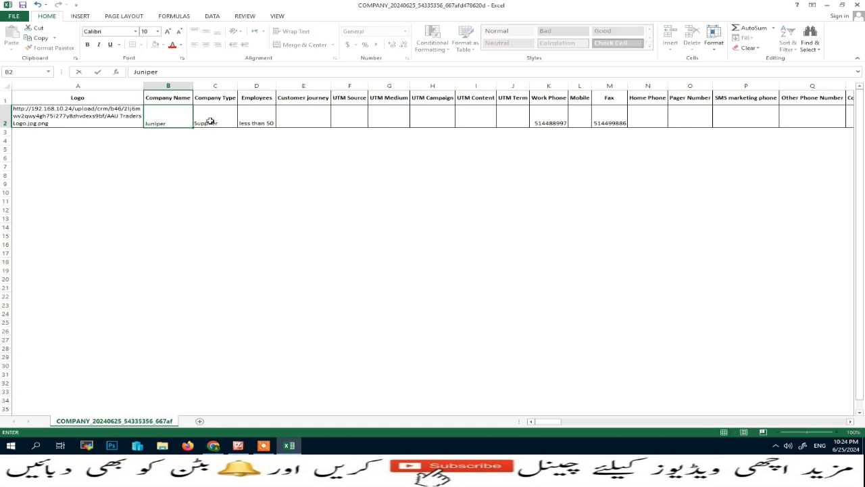
{"action": "left_click", "coordinate": [547, 123]}
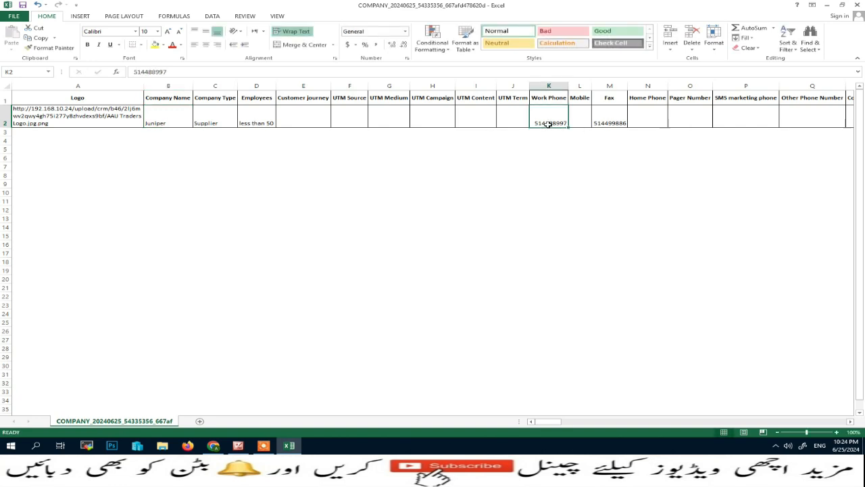
Step: Enter the new work phone numbers in K2 and fax numbers in M2
{"action": "type", "text": "777777,"}
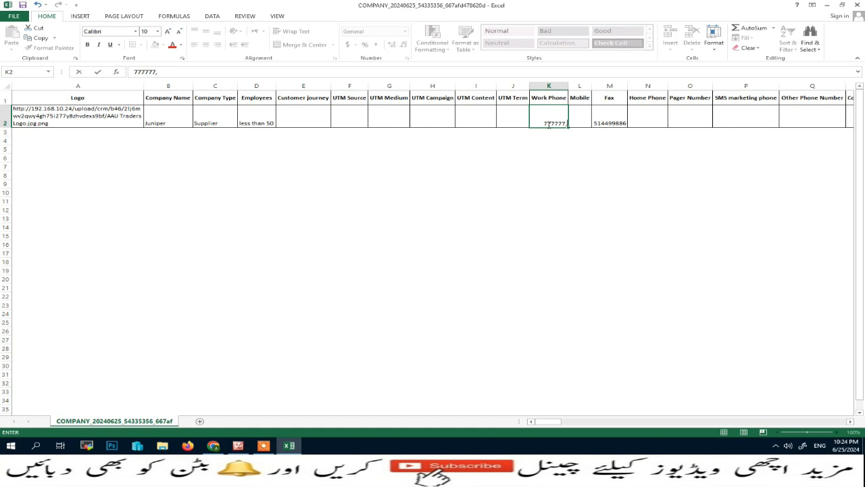
{"action": "type", "text": "8888888"}
{"action": "left_click", "coordinate": [607, 124]}
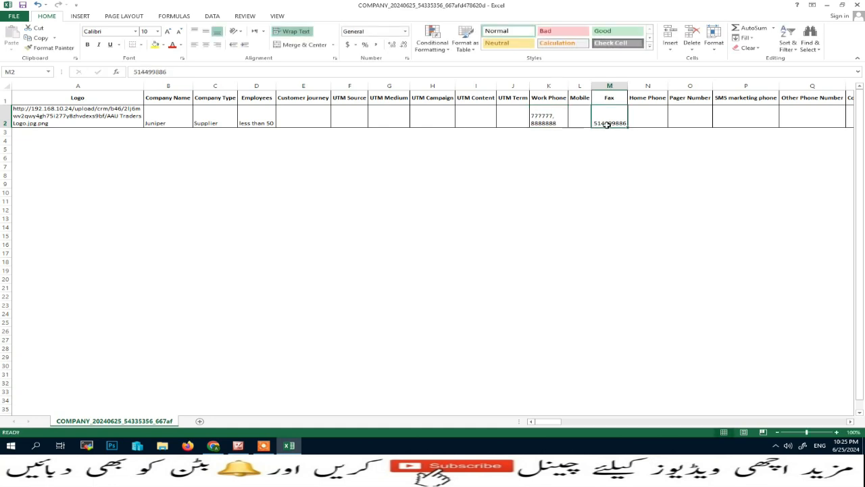
{"action": "type", "text": "444444"}
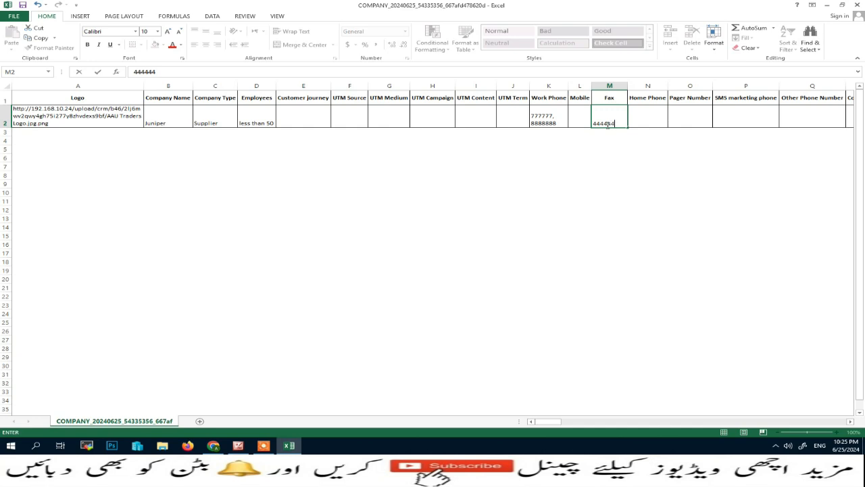
{"action": "type", "text": ",666666"}
{"action": "left_click_drag", "start_coordinate": [554, 426], "coordinate": [669, 422]}
Step: Clear cells AQ2, AY2, AZ2 and BA2 (Last updated on, Created, Modified by, Modified)
{"action": "left_click", "coordinate": [304, 119]}
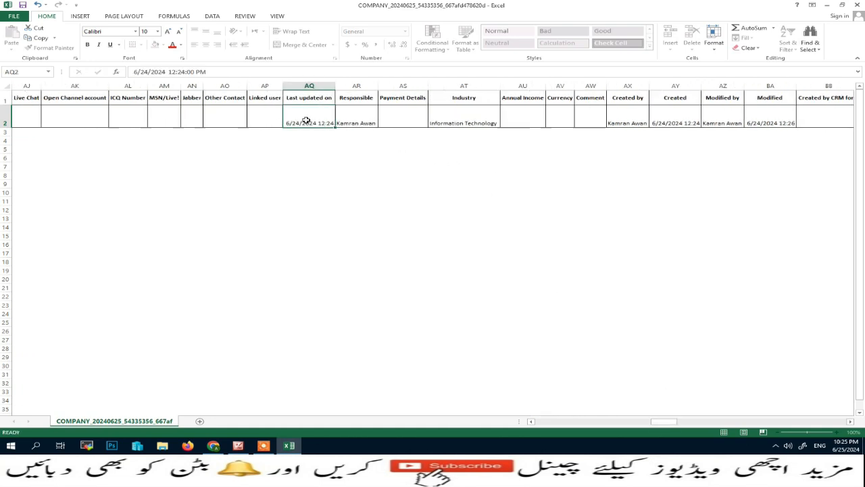
{"action": "key", "text": "Delete"}
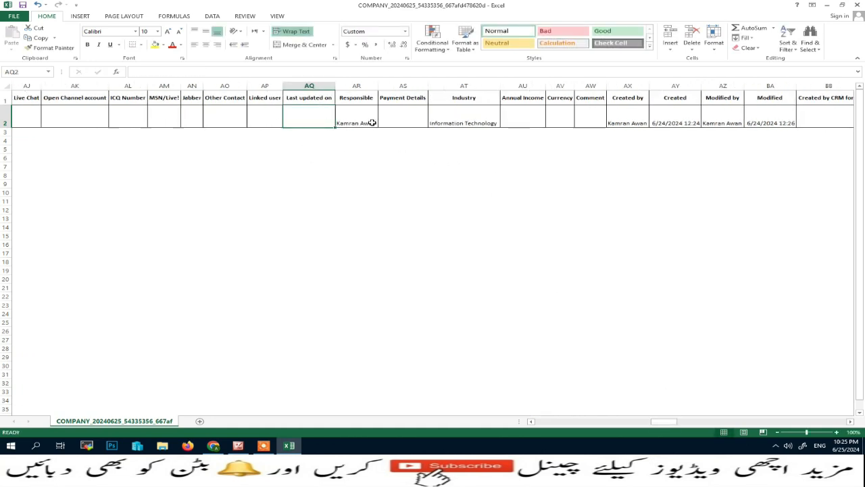
{"action": "left_click", "coordinate": [686, 123]}
{"action": "key", "text": "Delete"}
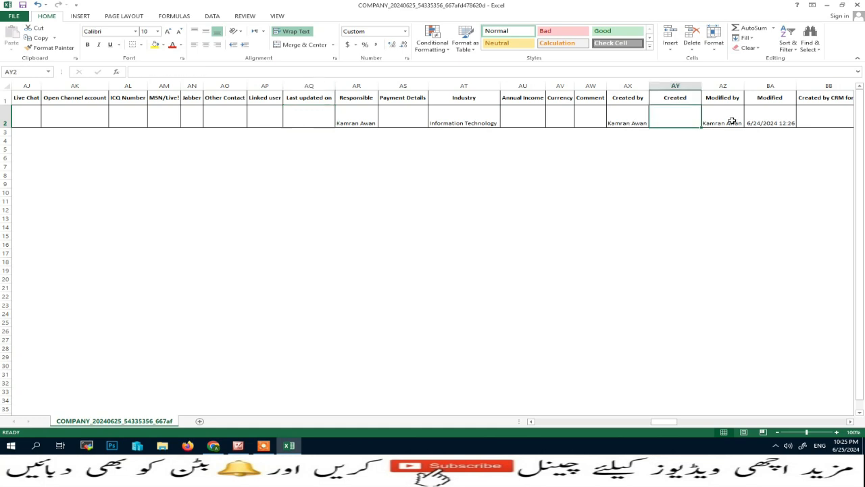
{"action": "left_click", "coordinate": [729, 122]}
{"action": "key", "text": "Delete"}
{"action": "left_click", "coordinate": [769, 120]}
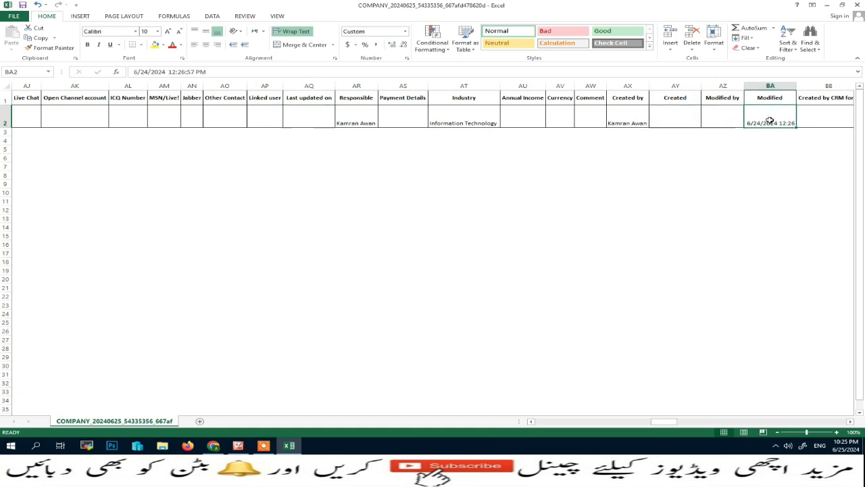
{"action": "key", "text": "Delete"}
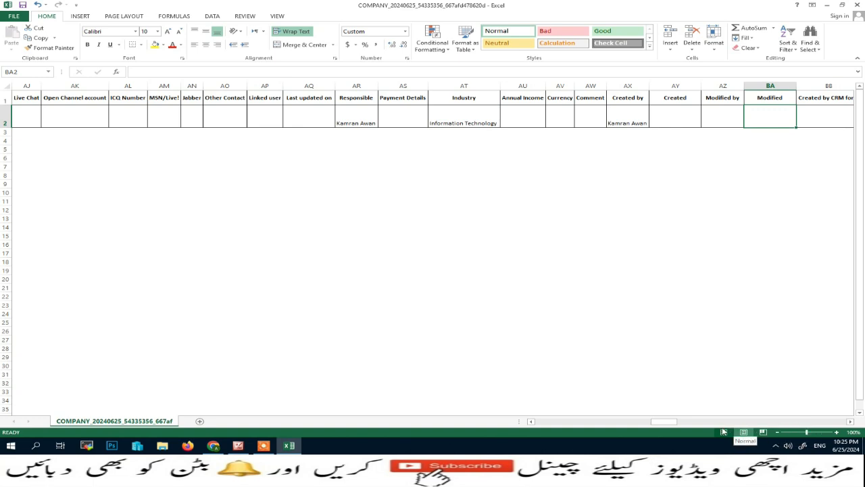
{"action": "left_click_drag", "start_coordinate": [670, 424], "coordinate": [849, 423]}
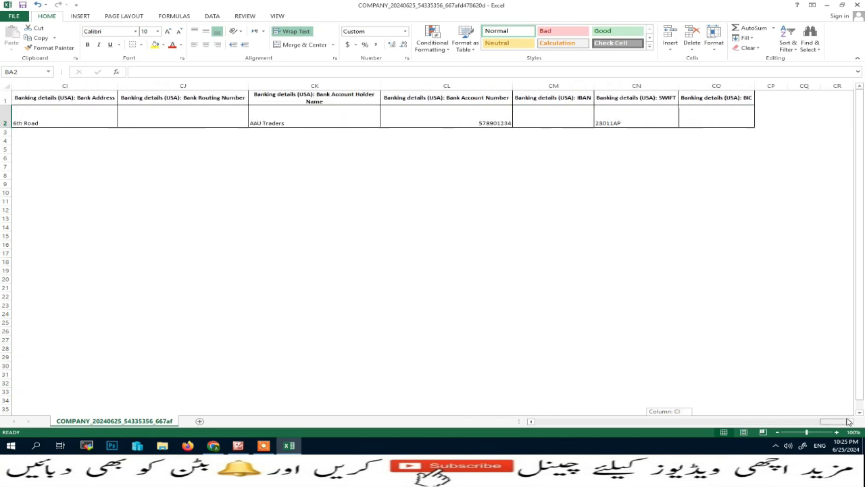
Step: Save the sheet to the Desktop as com in CSV (Comma delimited) format
{"action": "left_click", "coordinate": [14, 16]}
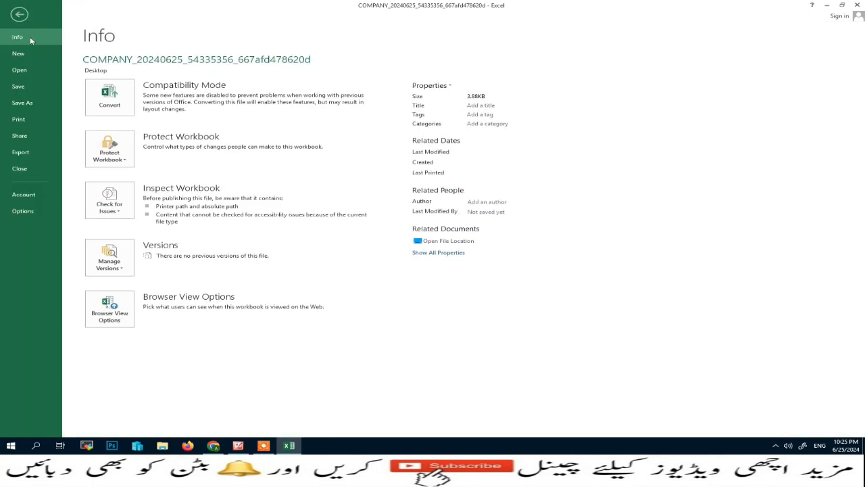
{"action": "left_click", "coordinate": [22, 103]}
{"action": "left_click", "coordinate": [263, 92]}
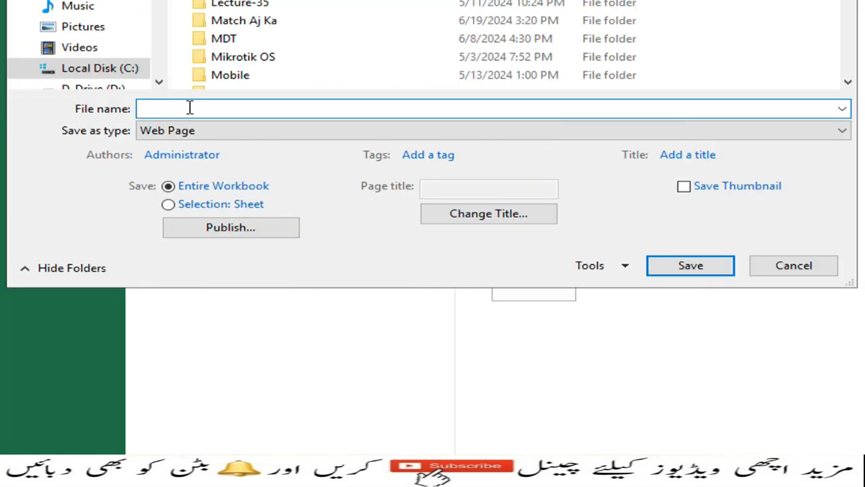
{"action": "type", "text": "com"}
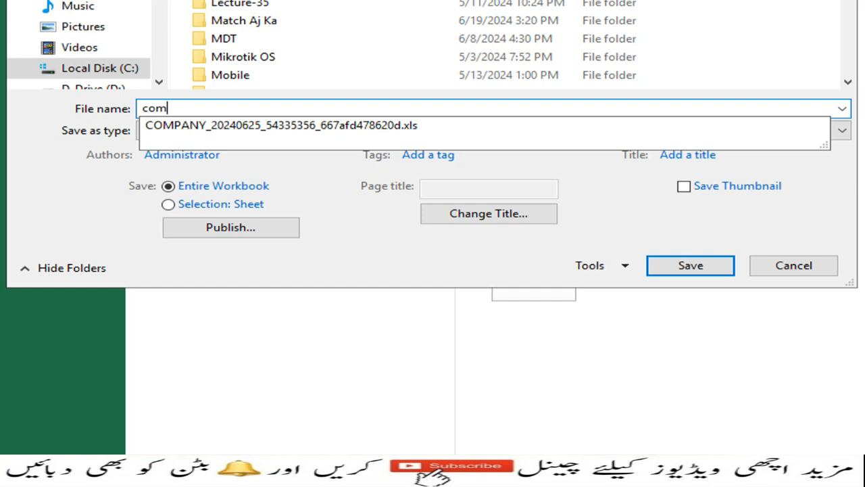
{"action": "left_click", "coordinate": [53, 106]}
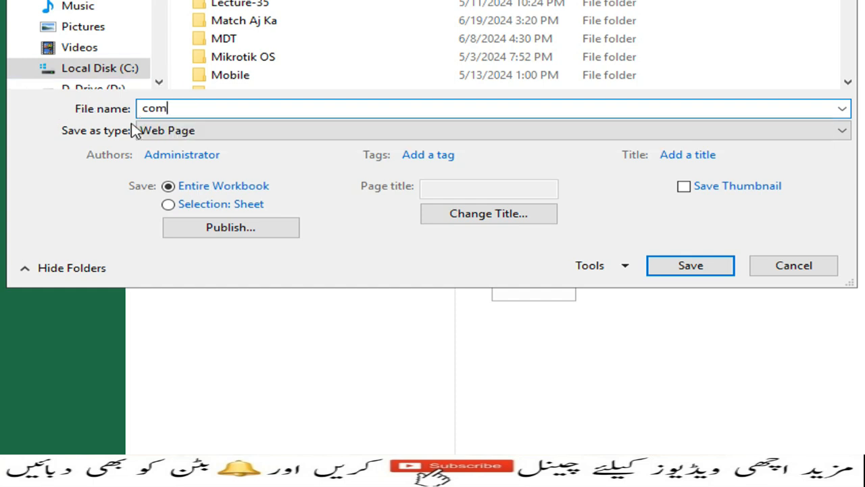
{"action": "left_click", "coordinate": [155, 127]}
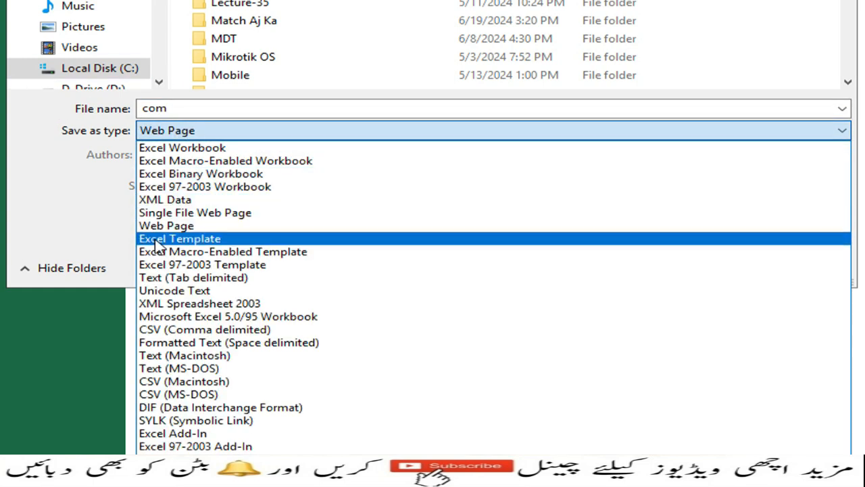
{"action": "left_click", "coordinate": [196, 335]}
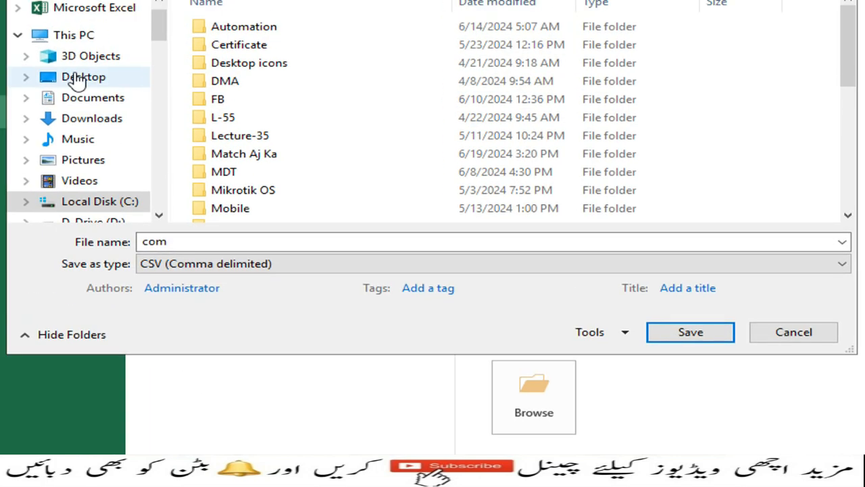
{"action": "left_click", "coordinate": [74, 78]}
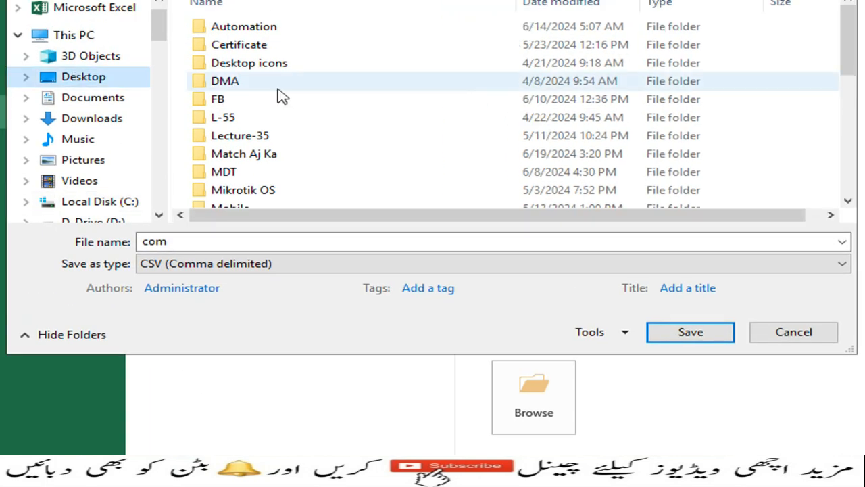
{"action": "left_click", "coordinate": [689, 331]}
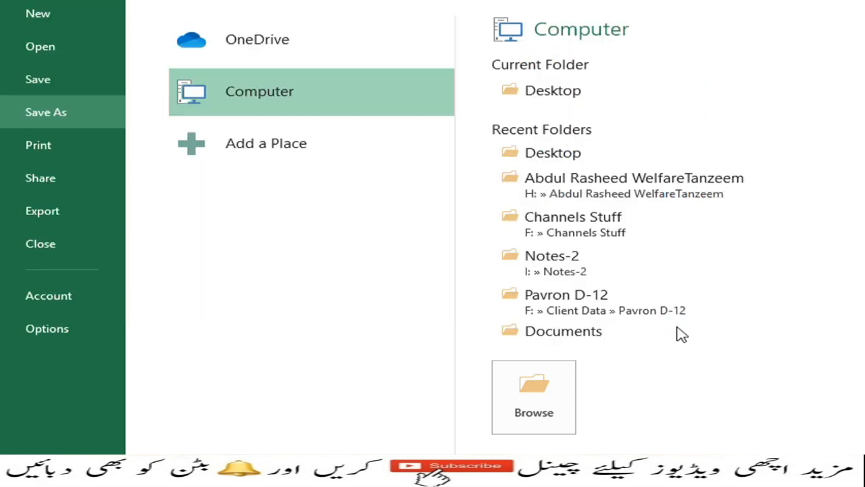
{"action": "left_click", "coordinate": [861, 397]}
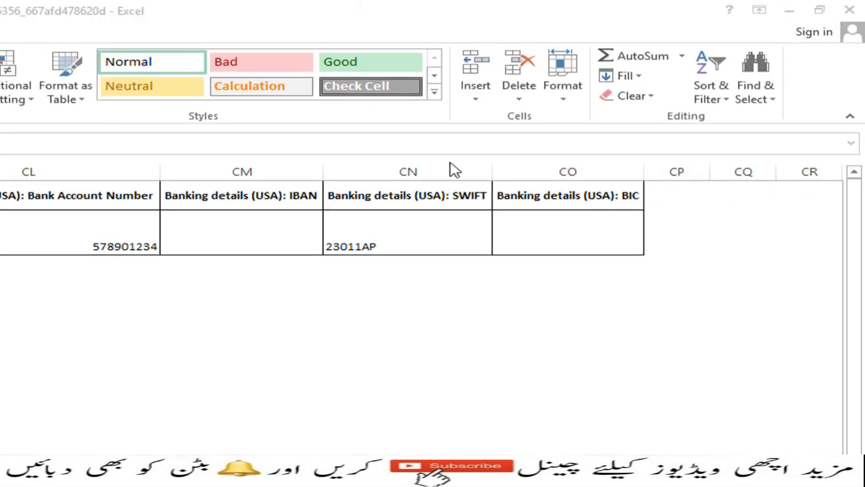
Step: Back in Bitrix24, clear the company search and choose Import Companies from the gear menu
{"action": "left_click", "coordinate": [78, 414]}
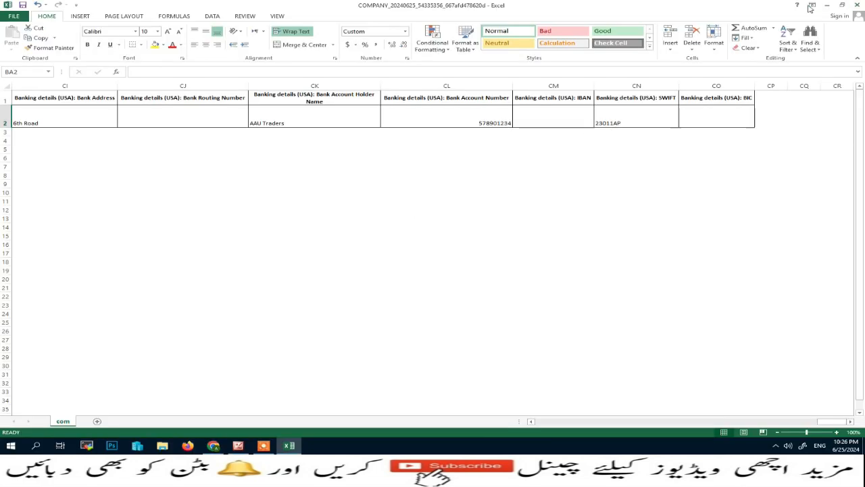
{"action": "left_click", "coordinate": [828, 4]}
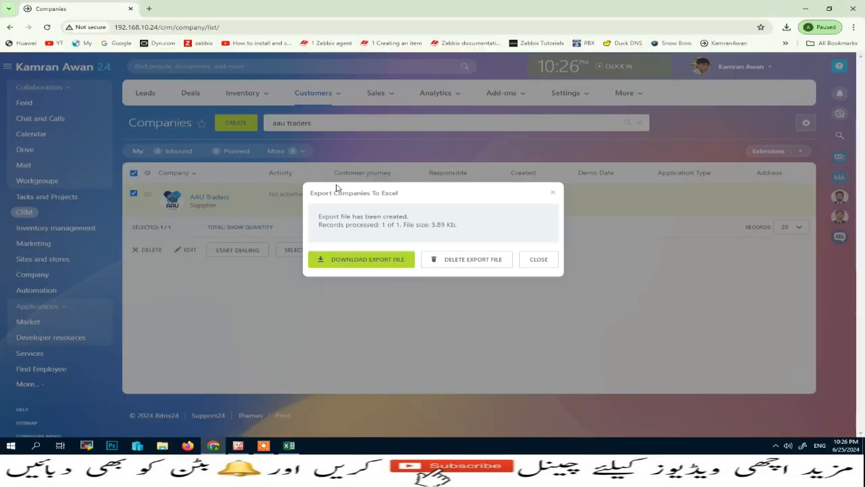
{"action": "left_click", "coordinate": [531, 260]}
{"action": "left_click", "coordinate": [245, 92]}
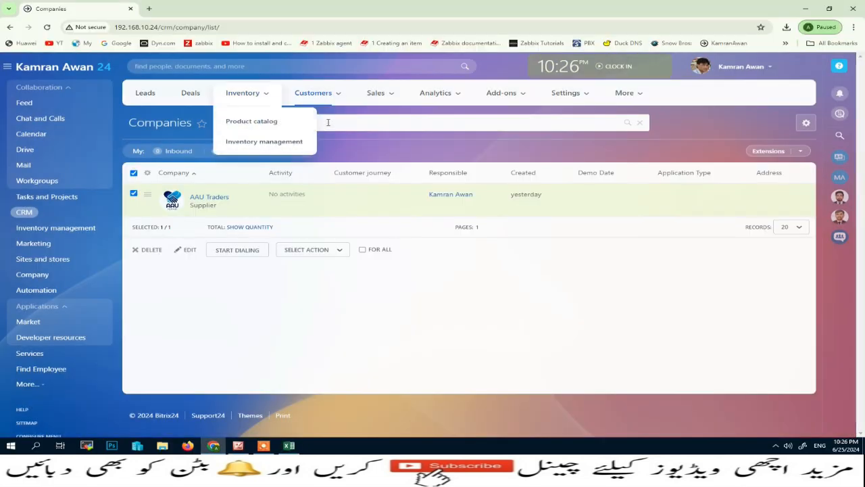
{"action": "left_click", "coordinate": [344, 119]}
{"action": "key", "text": "BackSpace"}
{"action": "key", "text": "BackSpace"}
{"action": "key", "text": "BackSpace"}
{"action": "key", "text": "BackSpace"}
{"action": "key", "text": "BackSpace"}
{"action": "key", "text": "BackSpace"}
{"action": "key", "text": "BackSpace"}
{"action": "key", "text": "BackSpace"}
{"action": "key", "text": "BackSpace"}
{"action": "key", "text": "BackSpace"}
{"action": "key", "text": "BackSpace"}
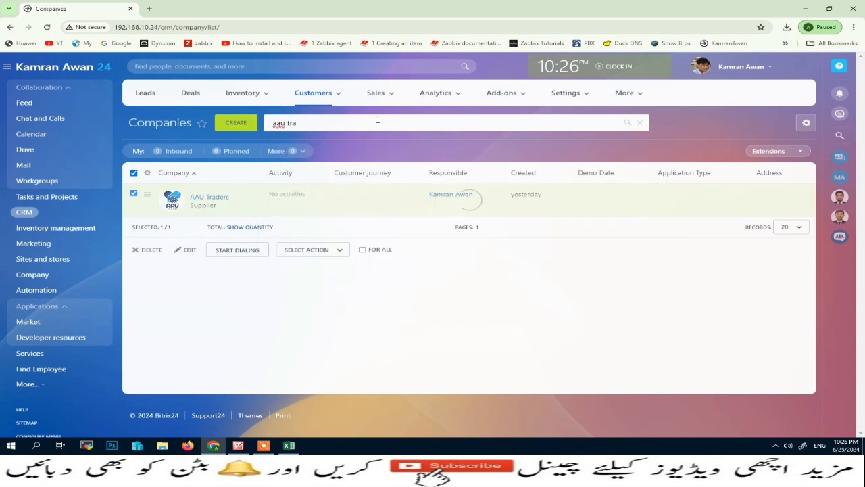
{"action": "left_click", "coordinate": [806, 122]}
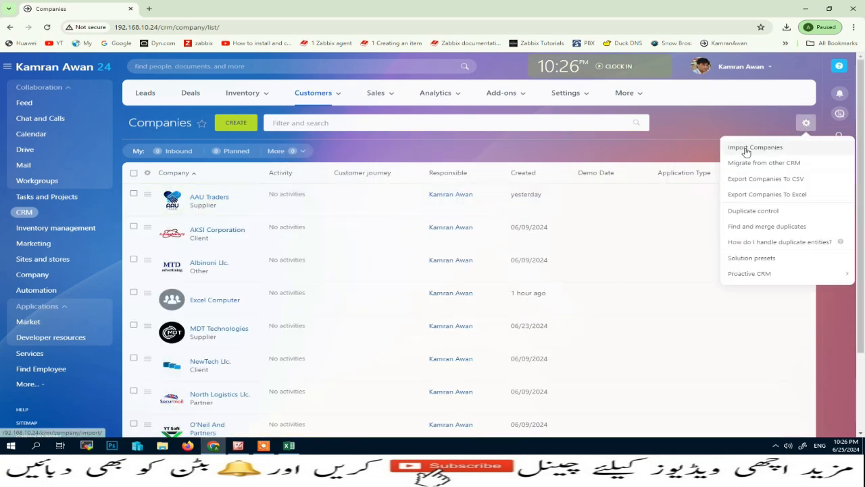
{"action": "left_click", "coordinate": [746, 148]}
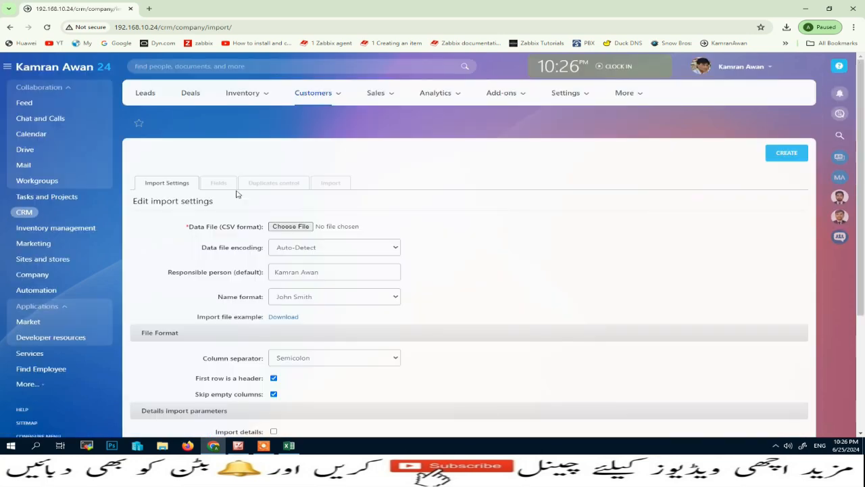
Step: Attach com.csv as the import data file, leaving encoding on Auto-Detect
{"action": "left_click", "coordinate": [291, 227]}
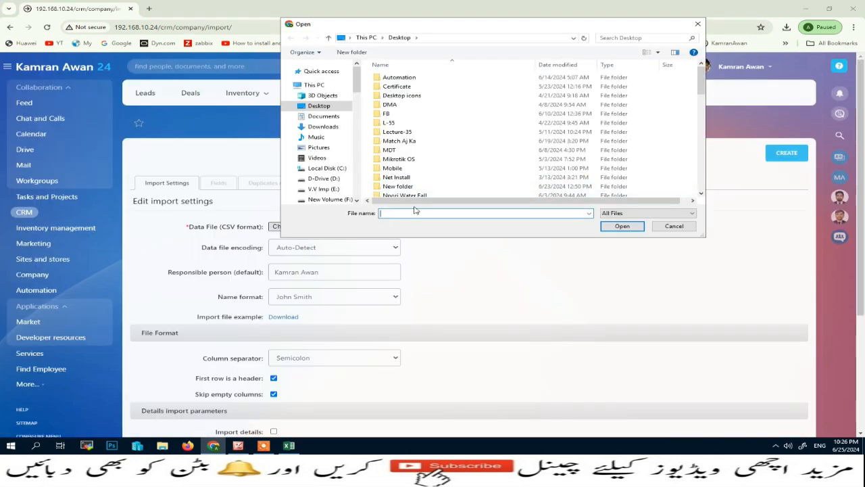
{"action": "type", "text": "c"}
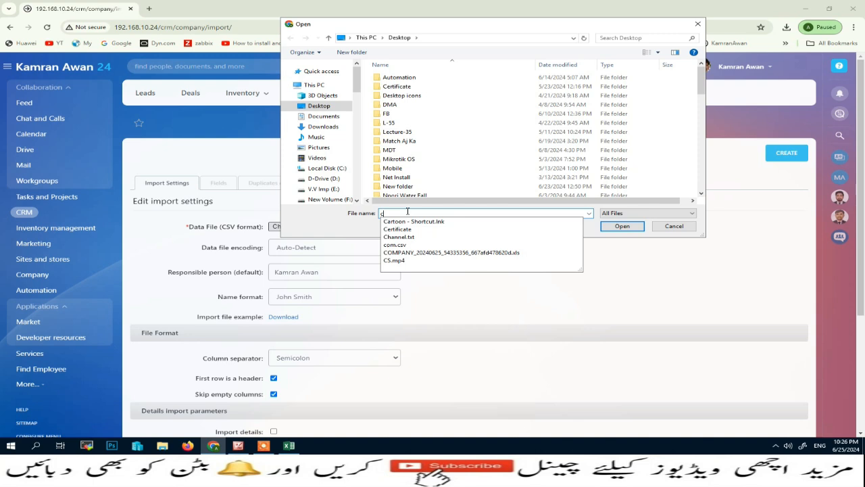
{"action": "left_click", "coordinate": [399, 245]}
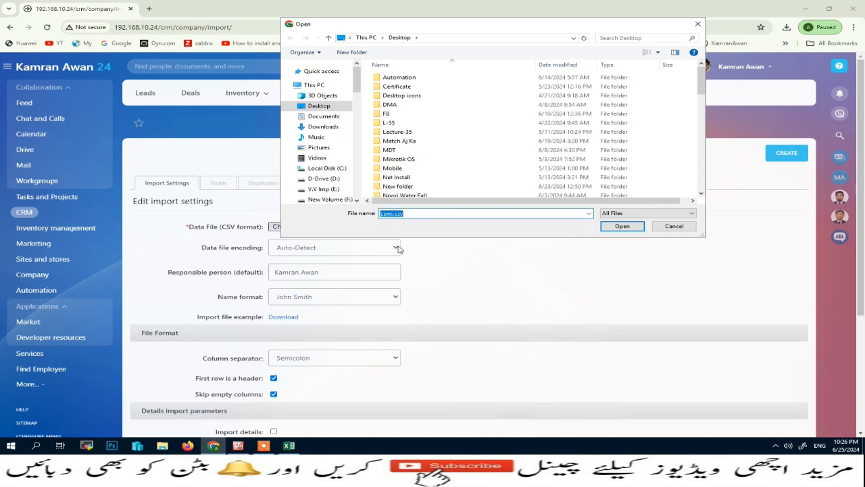
{"action": "left_click", "coordinate": [622, 225]}
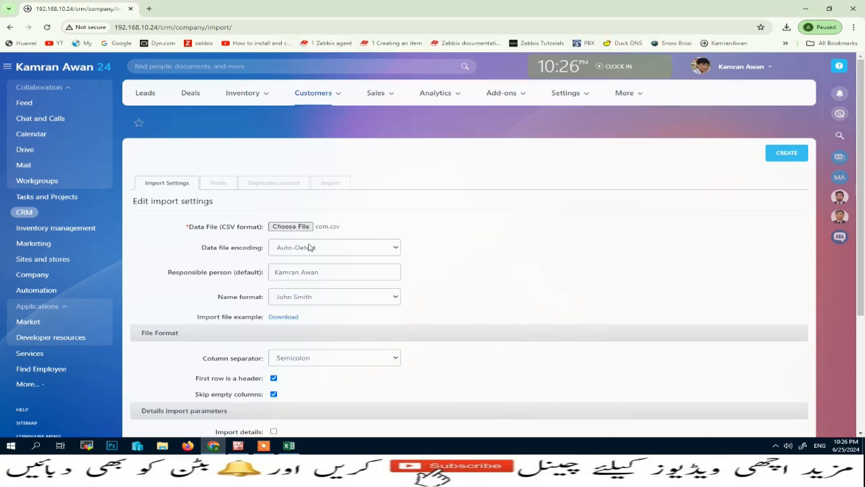
{"action": "left_click", "coordinate": [398, 247]}
{"action": "left_click", "coordinate": [473, 239]}
Step: Set the column separator to Comma, enable Import details, and proceed to choose UTF-8 encoding
{"action": "scroll", "coordinate": [412, 282], "scroll_direction": "down", "scroll_amount": 2}
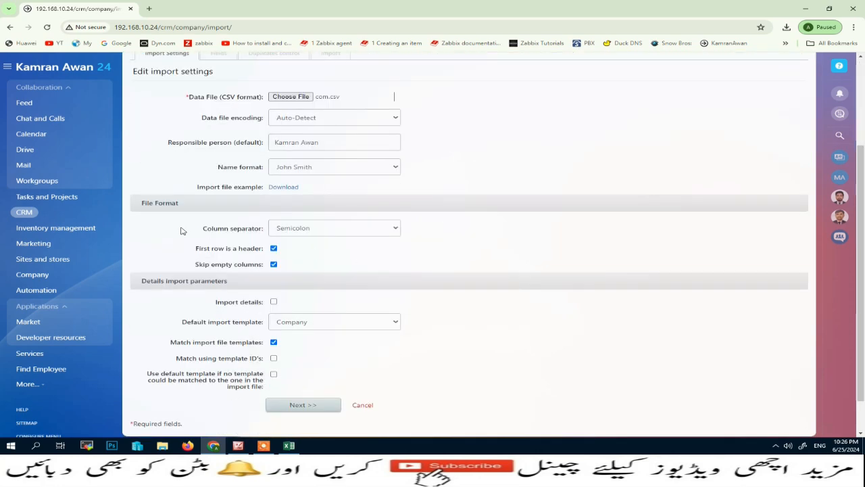
{"action": "left_click", "coordinate": [390, 229]}
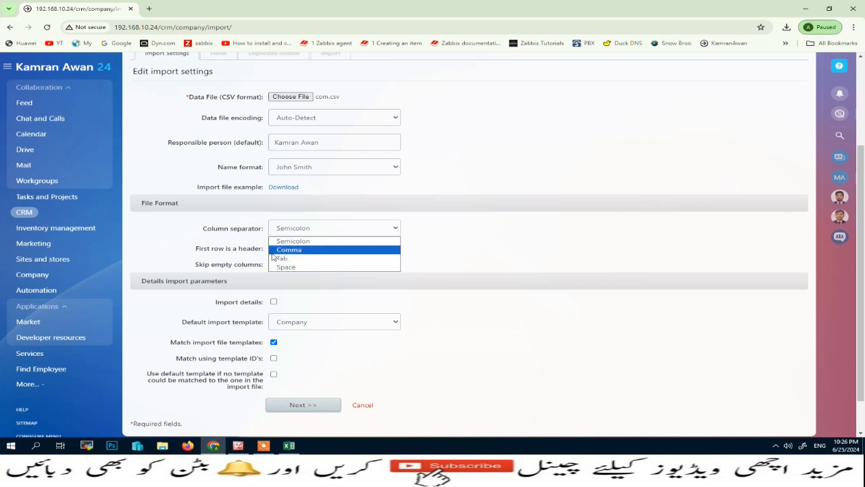
{"action": "left_click", "coordinate": [274, 248]}
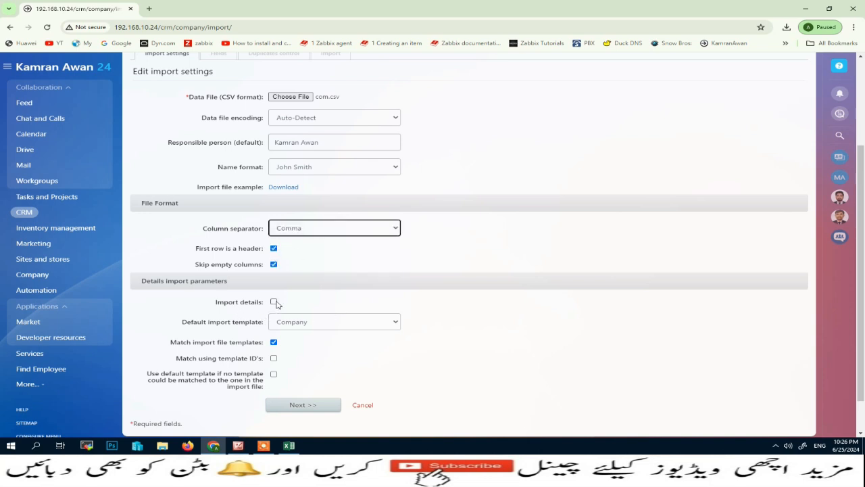
{"action": "left_click", "coordinate": [274, 302]}
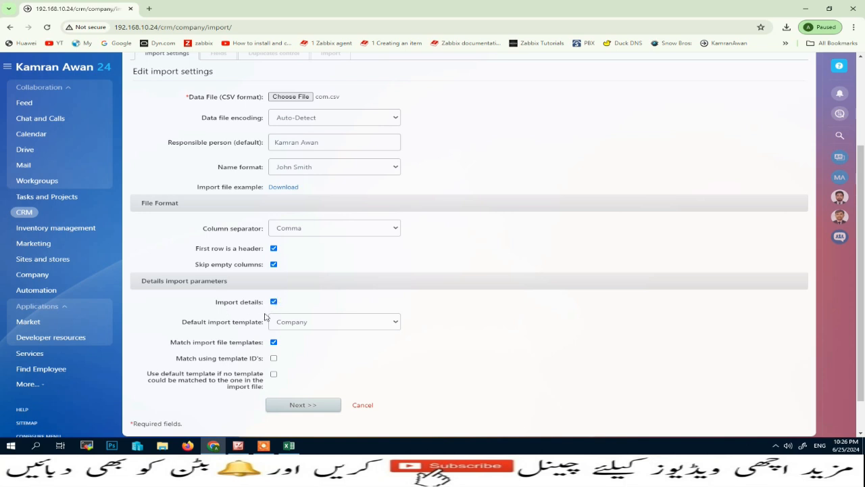
{"action": "left_click", "coordinate": [299, 406]}
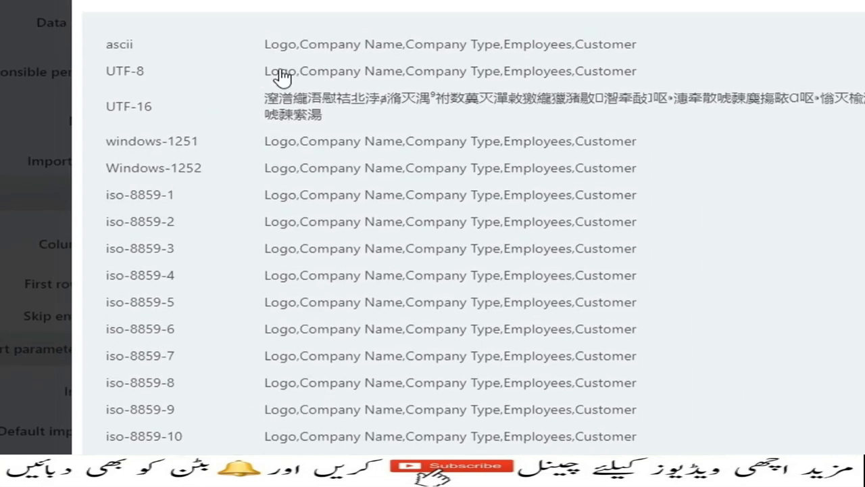
{"action": "left_click", "coordinate": [316, 76]}
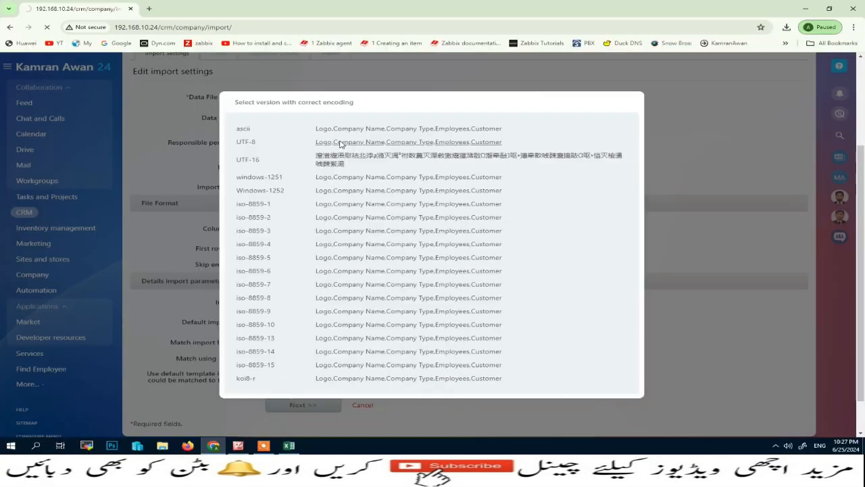
Step: Map the Responsible field to the Responsible person column
{"action": "scroll", "coordinate": [367, 360], "scroll_direction": "down", "scroll_amount": 3}
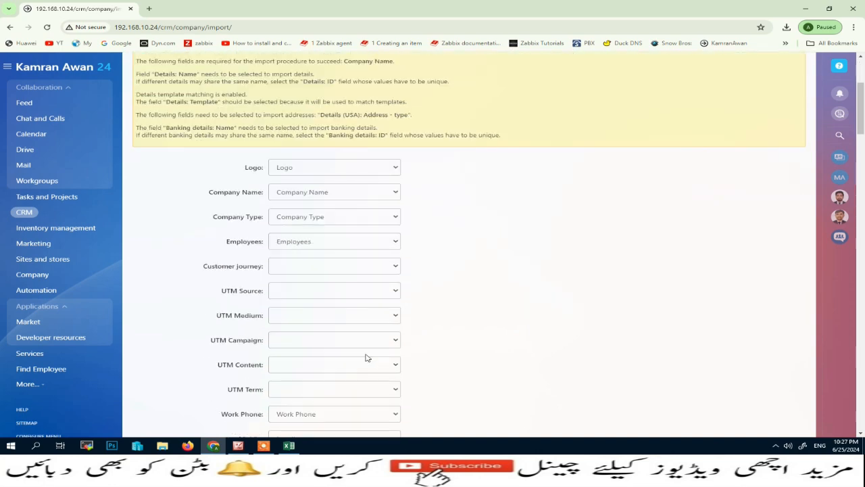
{"action": "scroll", "coordinate": [366, 357], "scroll_direction": "down", "scroll_amount": 2}
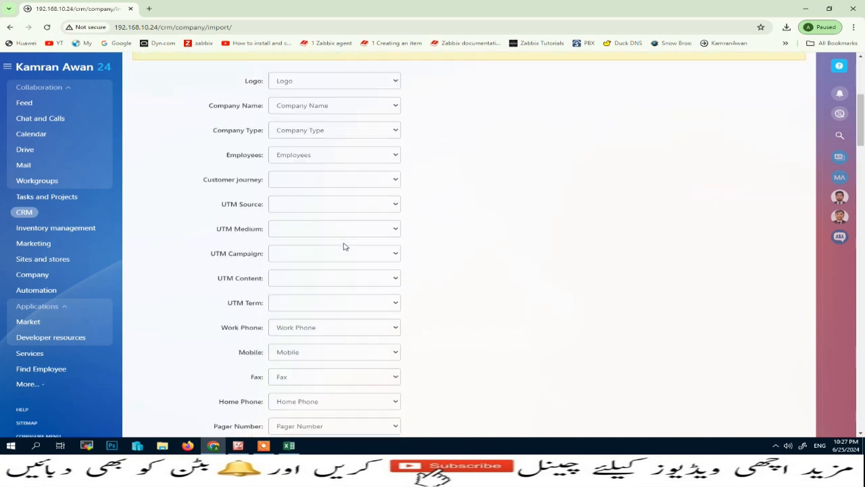
{"action": "scroll", "coordinate": [344, 246], "scroll_direction": "down", "scroll_amount": 5}
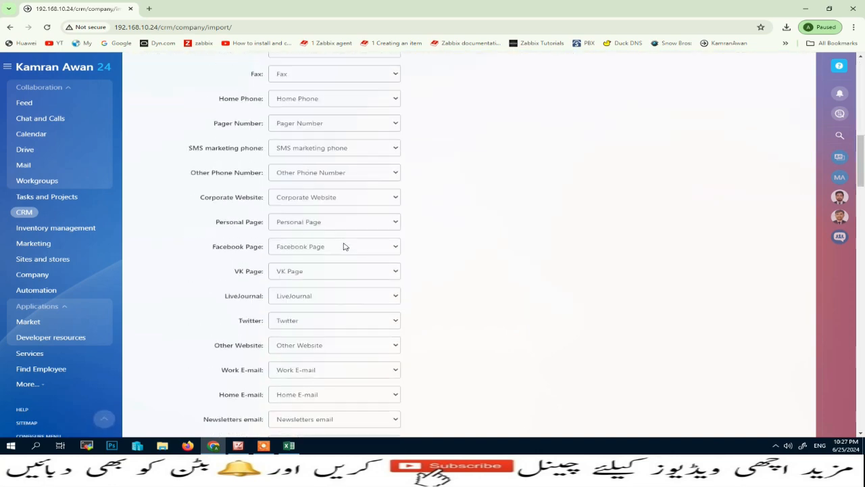
{"action": "scroll", "coordinate": [343, 246], "scroll_direction": "down", "scroll_amount": 4}
{"action": "scroll", "coordinate": [369, 292], "scroll_direction": "up", "scroll_amount": 6}
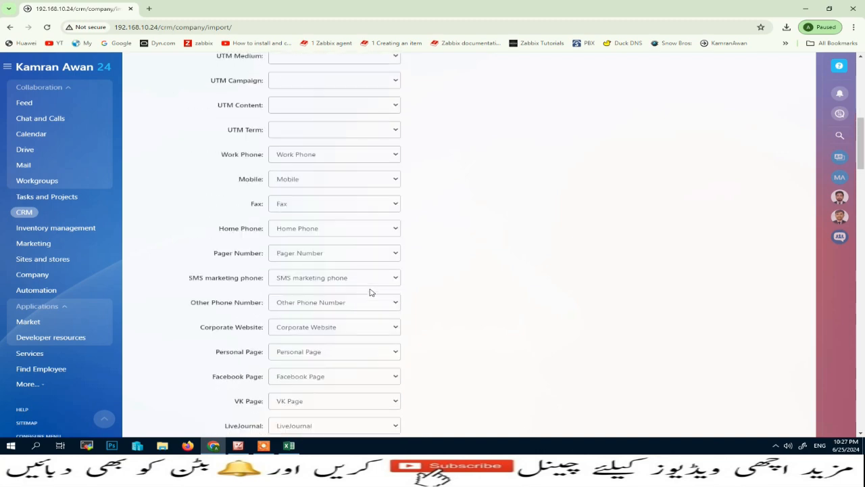
{"action": "scroll", "coordinate": [370, 292], "scroll_direction": "up", "scroll_amount": 2}
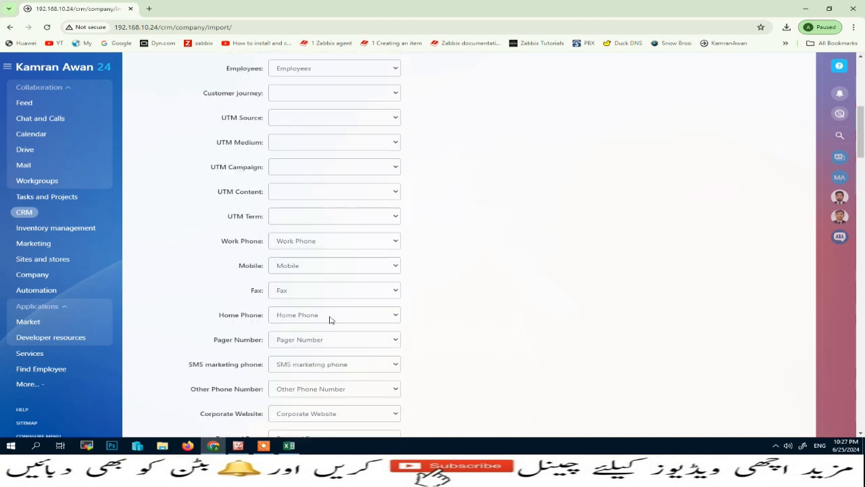
{"action": "scroll", "coordinate": [331, 319], "scroll_direction": "down", "scroll_amount": 12}
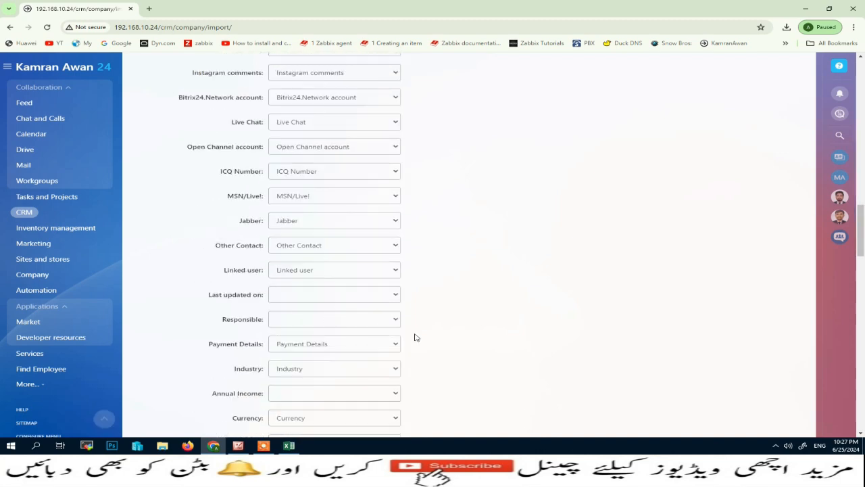
{"action": "left_click", "coordinate": [396, 320]}
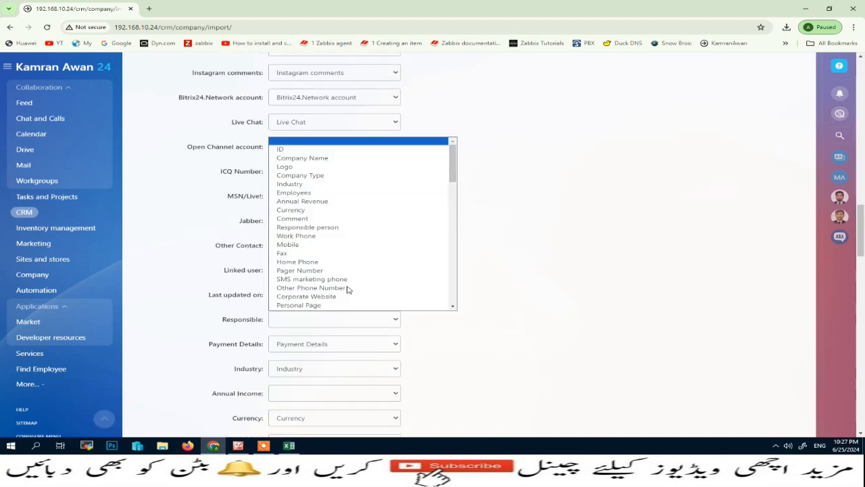
{"action": "left_click", "coordinate": [325, 228]}
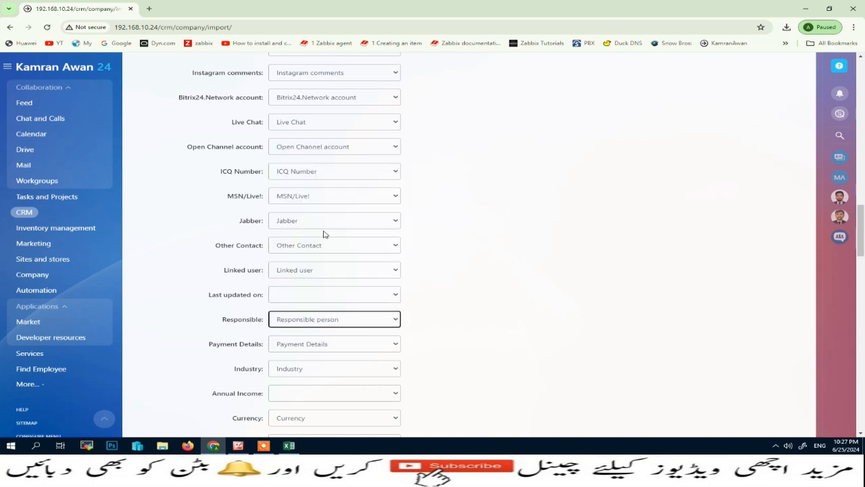
Step: Check the Juniper row in the data example and move on to duplicates control
{"action": "scroll", "coordinate": [587, 320], "scroll_direction": "down", "scroll_amount": 2}
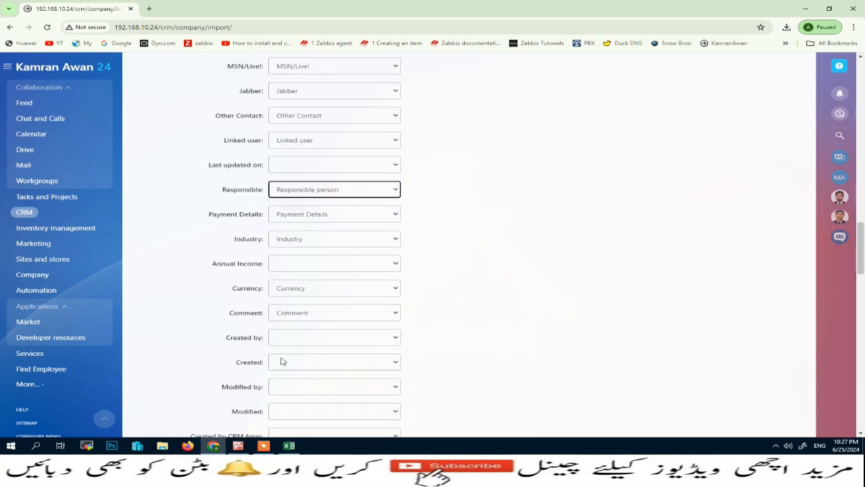
{"action": "scroll", "coordinate": [335, 351], "scroll_direction": "down", "scroll_amount": 1}
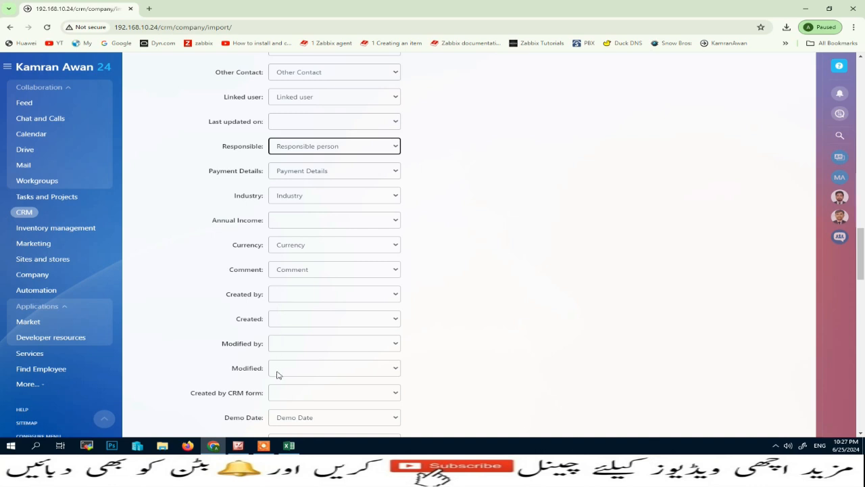
{"action": "scroll", "coordinate": [276, 373], "scroll_direction": "down", "scroll_amount": 1}
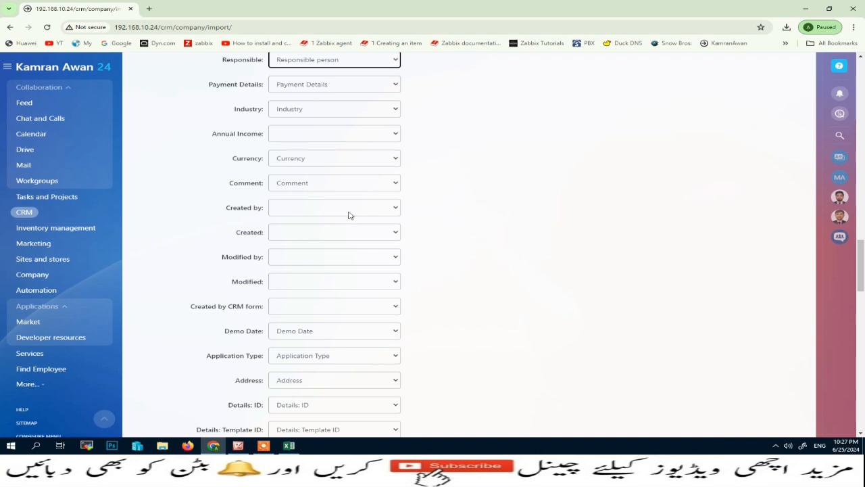
{"action": "scroll", "coordinate": [321, 349], "scroll_direction": "down", "scroll_amount": 12}
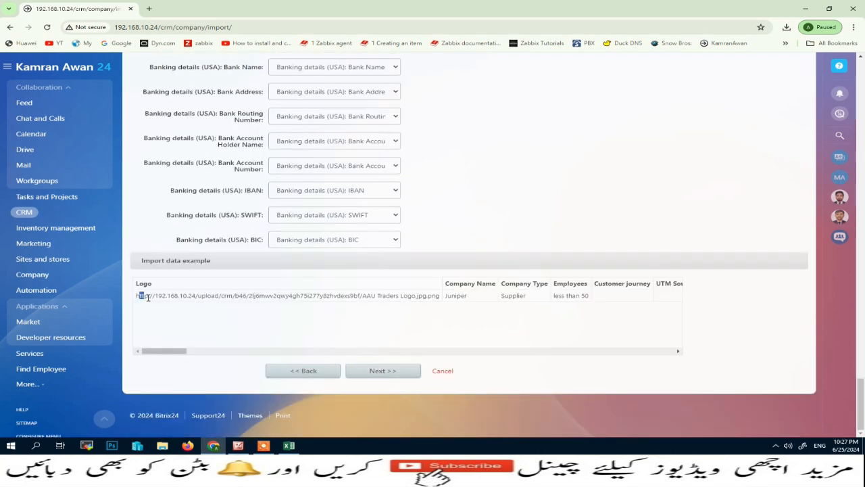
{"action": "left_click_drag", "start_coordinate": [148, 298], "coordinate": [580, 297]}
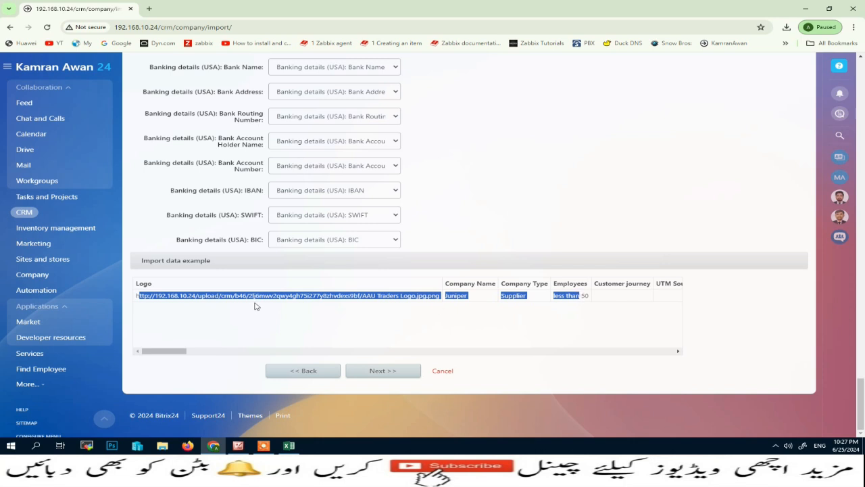
{"action": "left_click", "coordinate": [371, 372]}
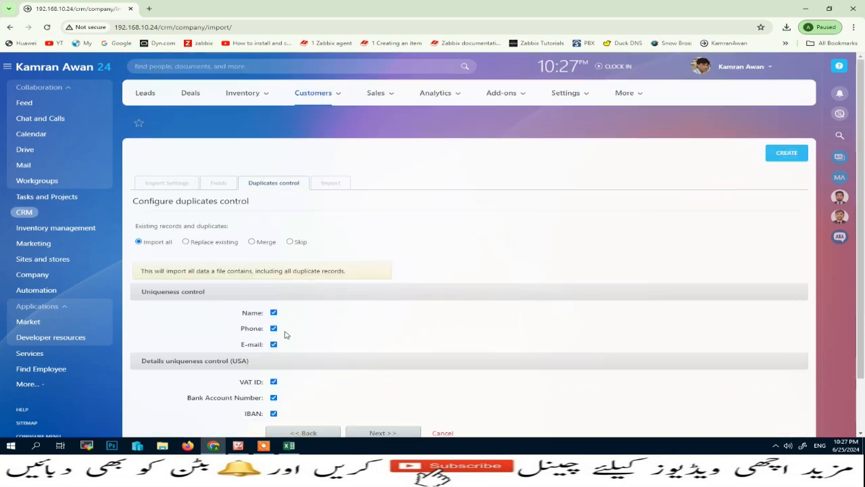
Step: Exclude VAT ID and Bank Account Number from duplicate control, then run and finish the company import
{"action": "scroll", "coordinate": [284, 336], "scroll_direction": "down", "scroll_amount": 1}
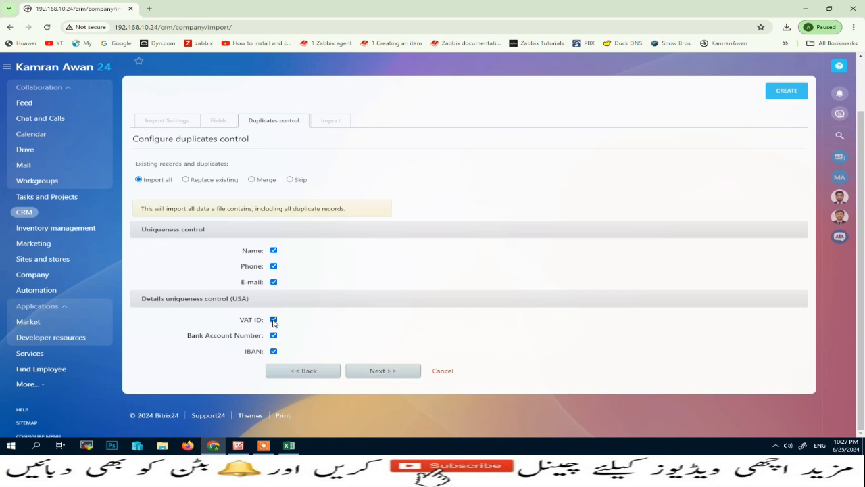
{"action": "left_click", "coordinate": [273, 321]}
{"action": "left_click", "coordinate": [274, 336]}
{"action": "left_click", "coordinate": [405, 373]}
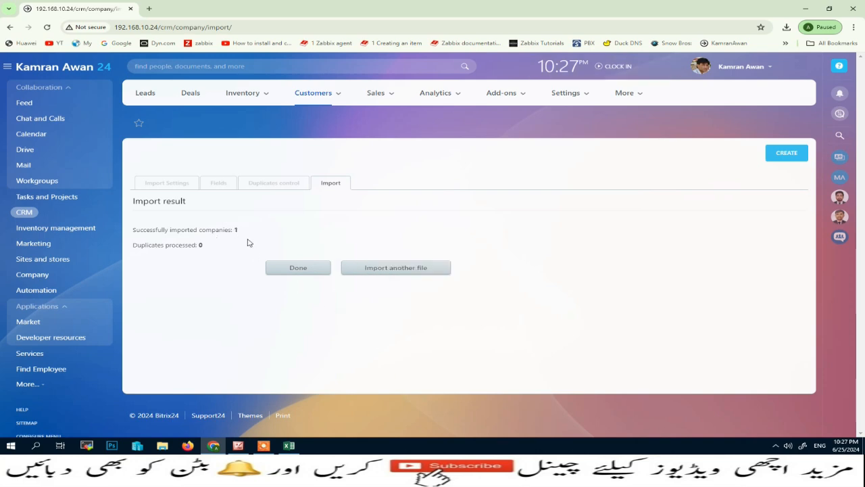
{"action": "left_click", "coordinate": [289, 268]}
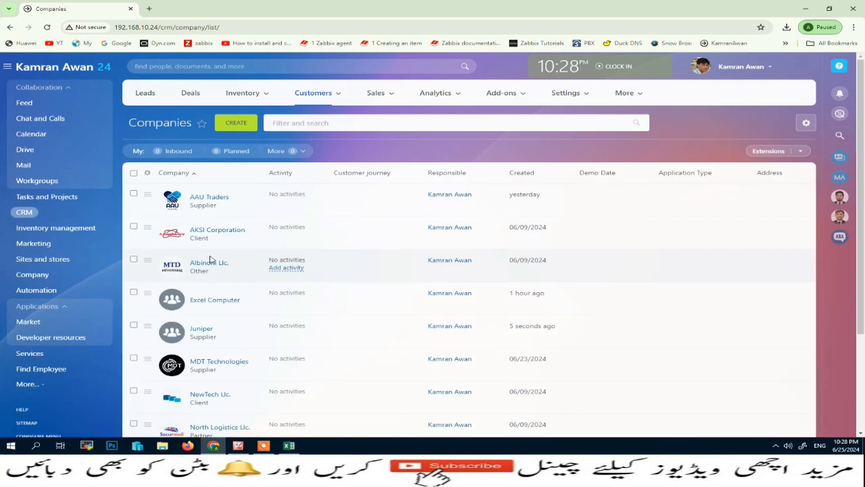
Step: Open the imported Juniper company record and look over its new phone and fax details
{"action": "scroll", "coordinate": [245, 339], "scroll_direction": "down", "scroll_amount": 2}
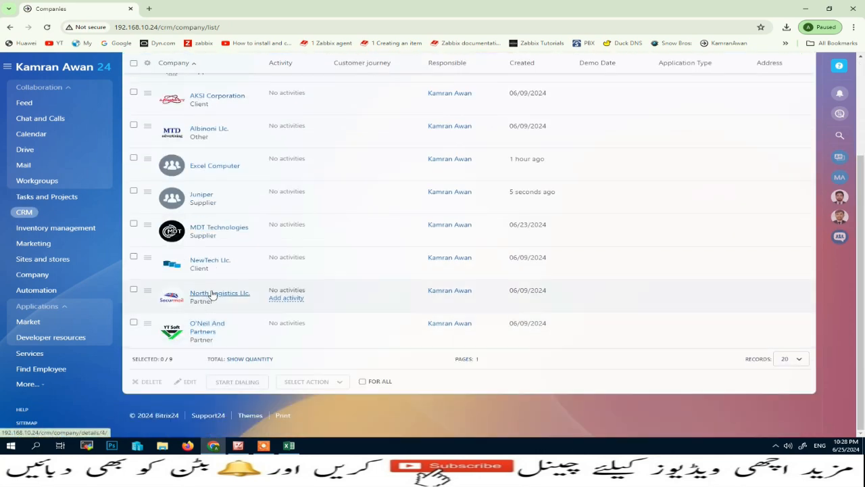
{"action": "left_click", "coordinate": [198, 196]}
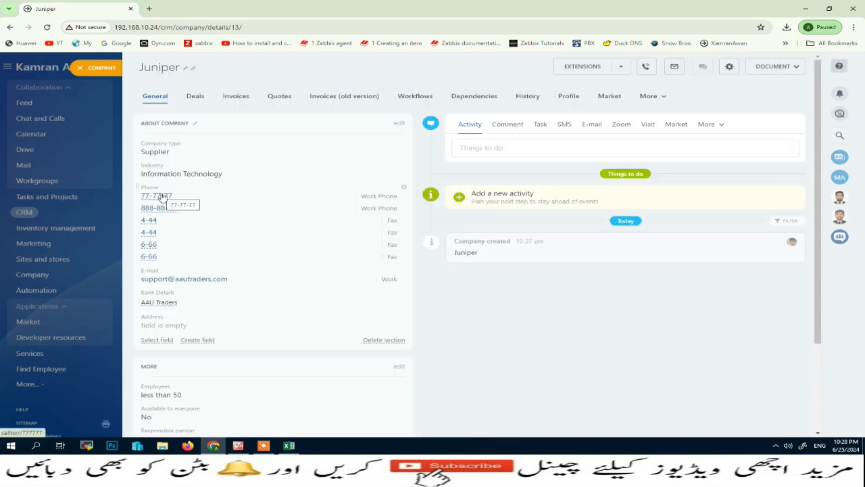
{"action": "scroll", "coordinate": [162, 199], "scroll_direction": "down", "scroll_amount": 2}
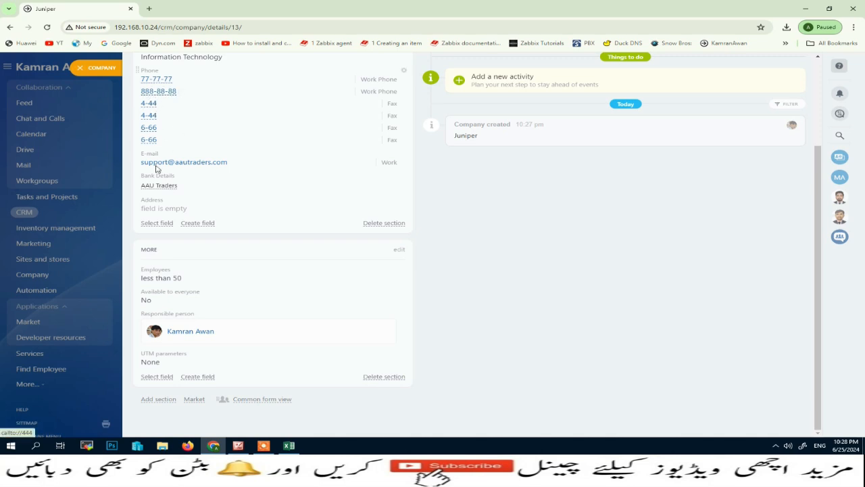
{"action": "scroll", "coordinate": [223, 350], "scroll_direction": "up", "scroll_amount": 2}
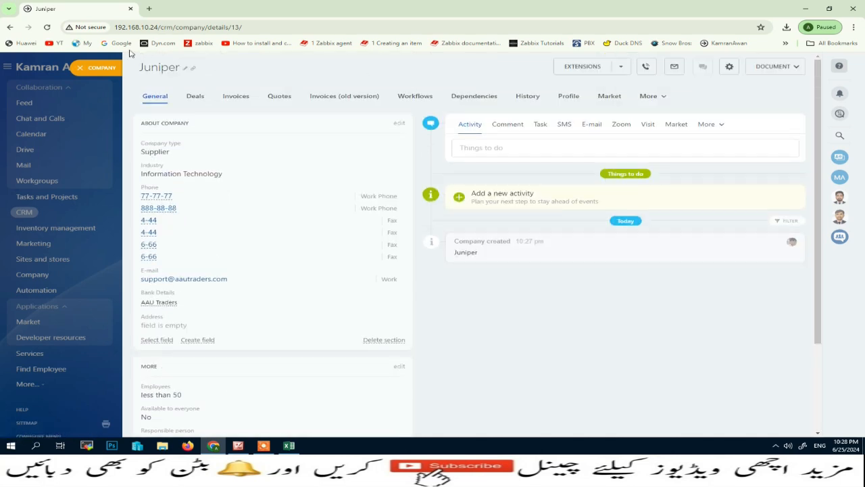
{"action": "left_click", "coordinate": [84, 68]}
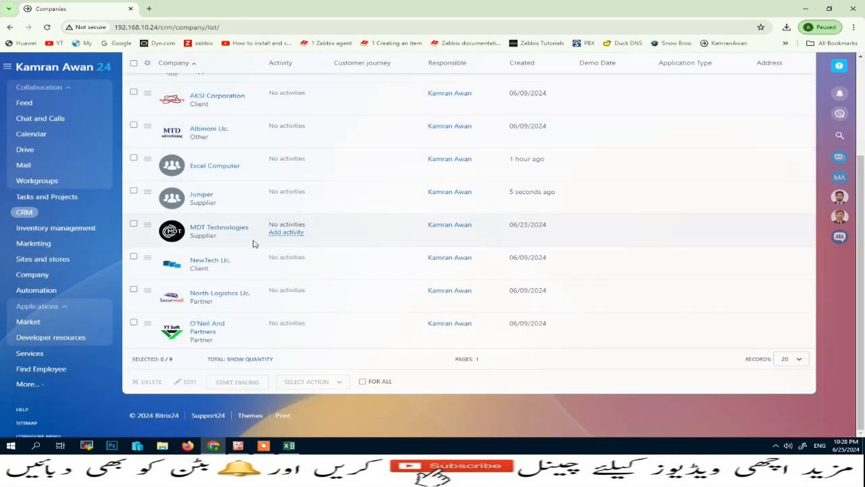
Step: Switch to the Customers > Contacts list
{"action": "scroll", "coordinate": [291, 255], "scroll_direction": "up", "scroll_amount": 2}
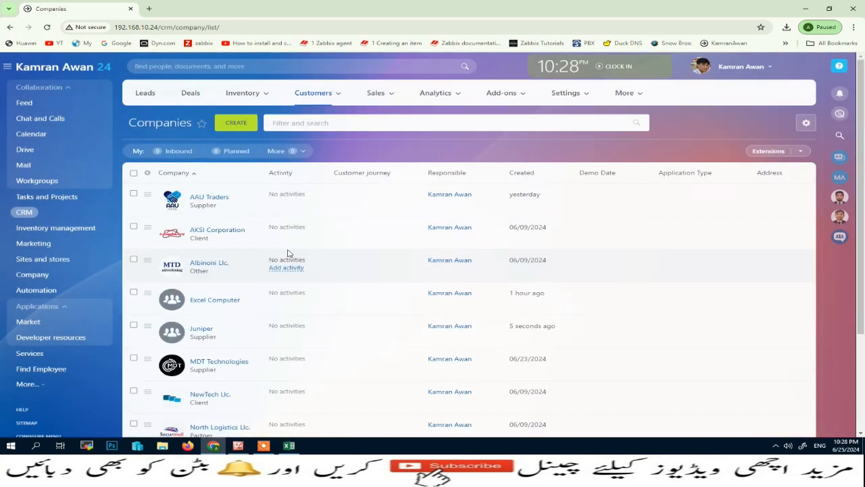
{"action": "mouse_move", "coordinate": [338, 92]}
{"action": "left_click", "coordinate": [313, 127]}
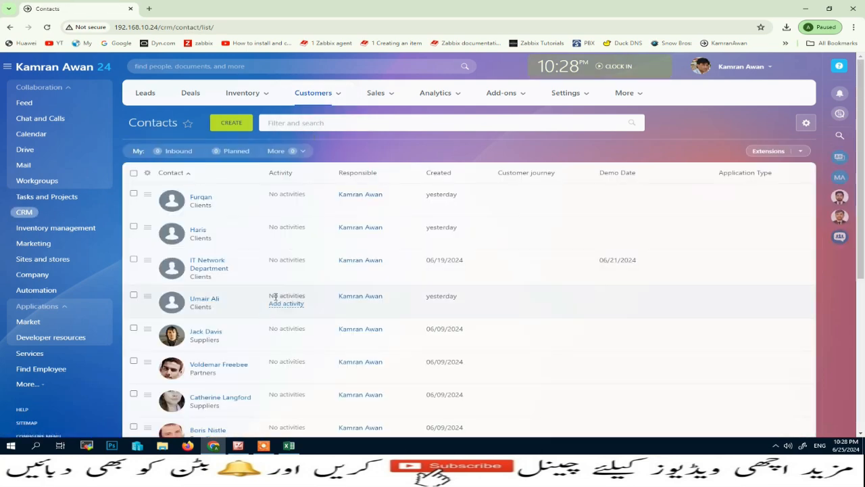
Step: Search the contacts list by the supplier contact's name and tick the single matching result
{"action": "scroll", "coordinate": [203, 265], "scroll_direction": "down", "scroll_amount": 2}
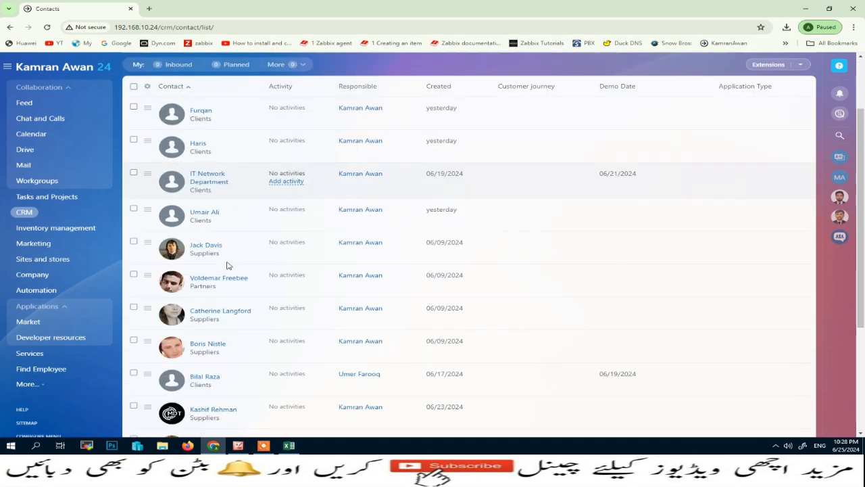
{"action": "scroll", "coordinate": [203, 264], "scroll_direction": "up", "scroll_amount": 2}
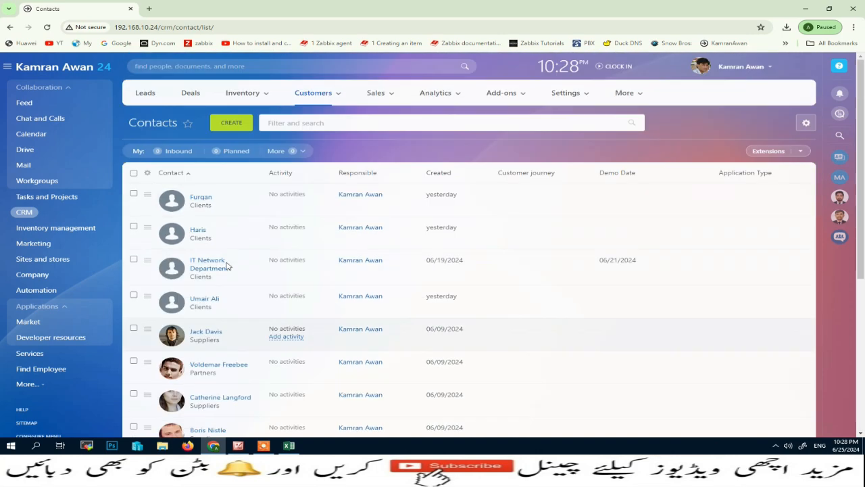
{"action": "left_click", "coordinate": [806, 124]}
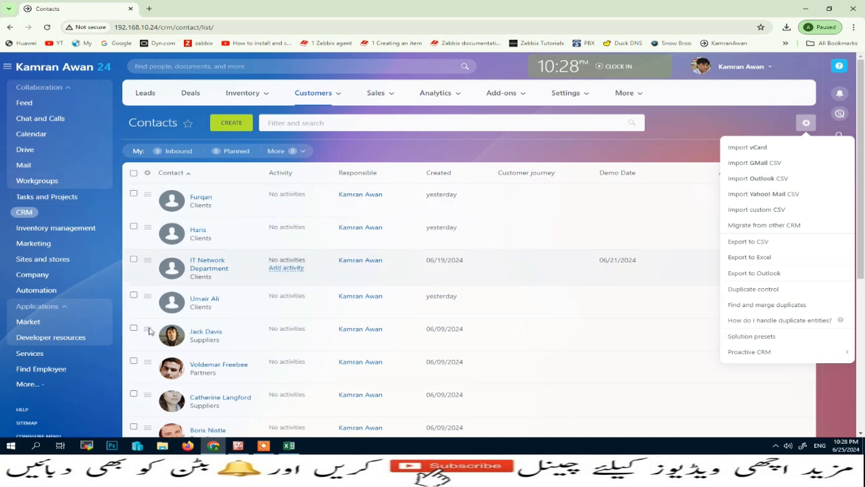
{"action": "scroll", "coordinate": [149, 344], "scroll_direction": "down", "scroll_amount": 2}
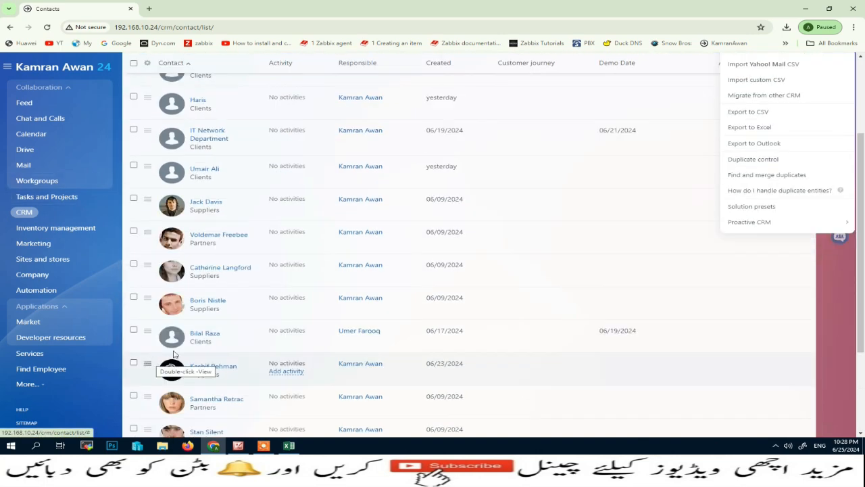
{"action": "scroll", "coordinate": [405, 154], "scroll_direction": "up", "scroll_amount": 1}
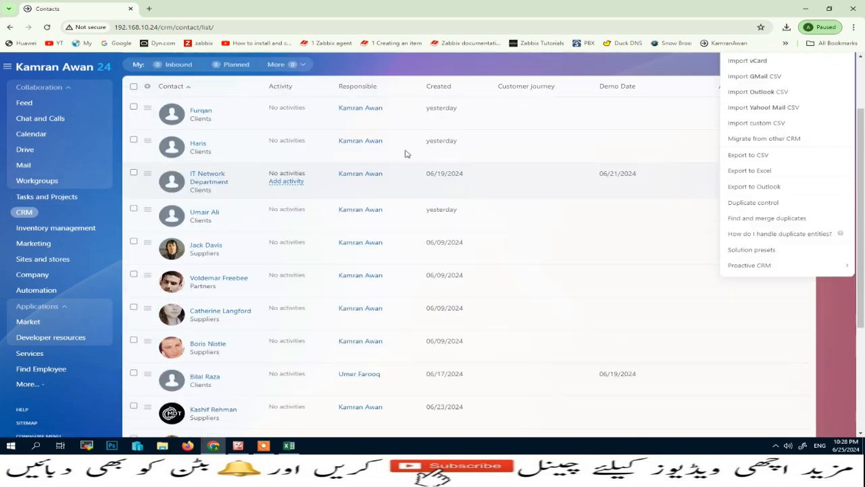
{"action": "scroll", "coordinate": [406, 155], "scroll_direction": "up", "scroll_amount": 2}
{"action": "left_click", "coordinate": [338, 122]}
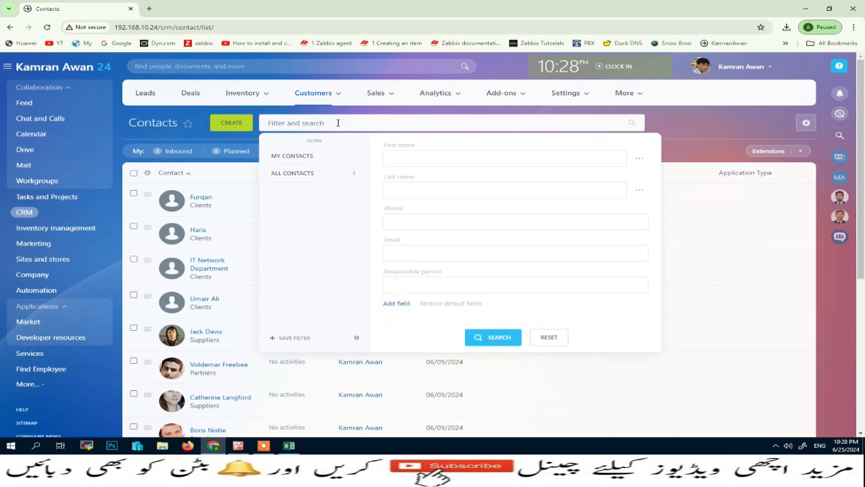
{"action": "type", "text": "kashif"}
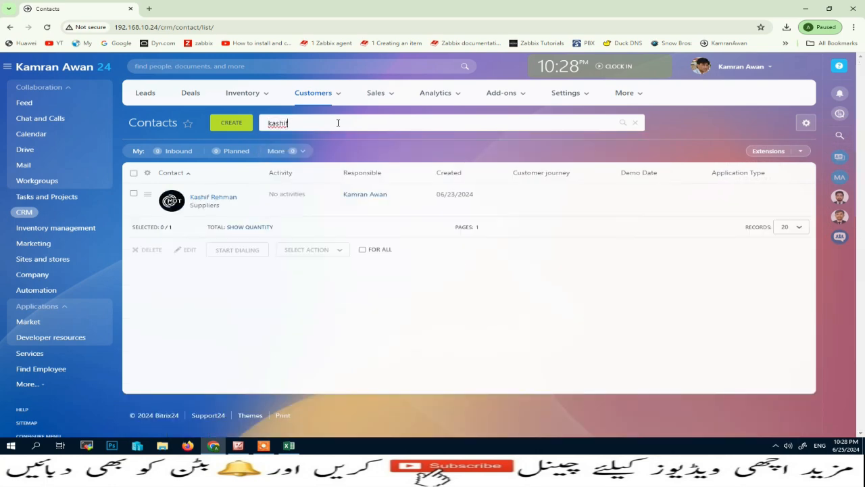
{"action": "left_click", "coordinate": [133, 194]}
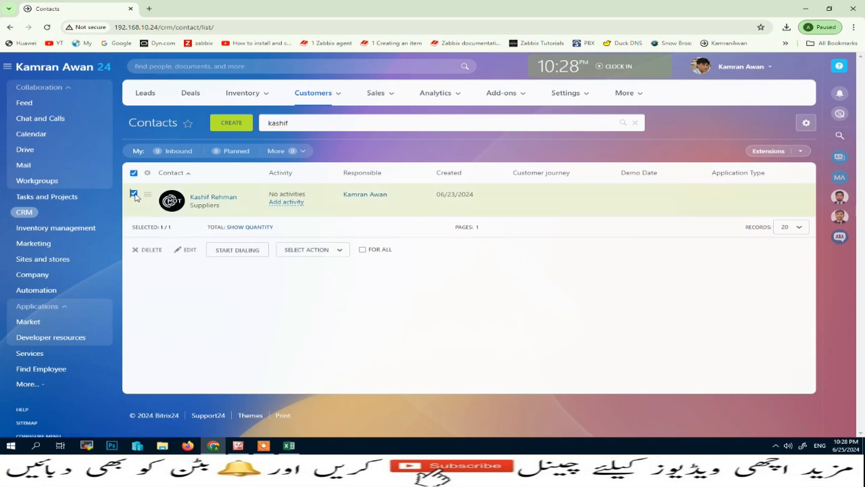
{"action": "left_click", "coordinate": [805, 123]}
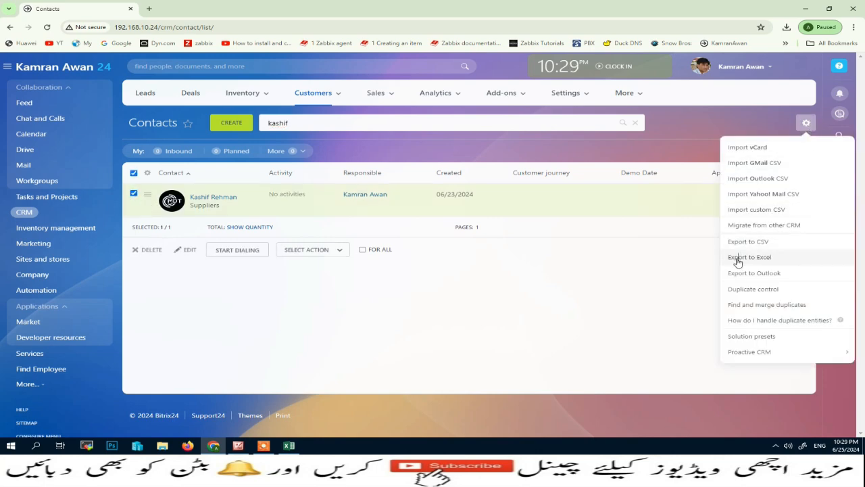
Step: Export the selected contact with its details to Excel and download the .xls file
{"action": "left_click", "coordinate": [738, 258]}
{"action": "left_click", "coordinate": [330, 243]}
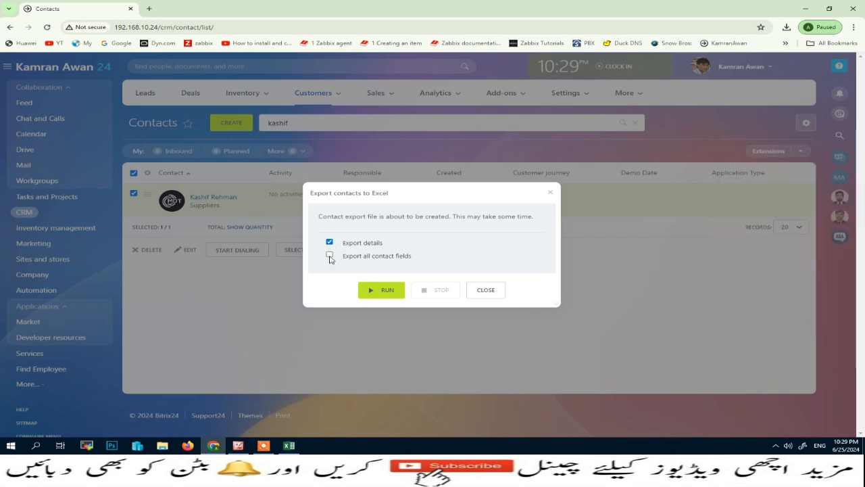
{"action": "left_click", "coordinate": [382, 289]}
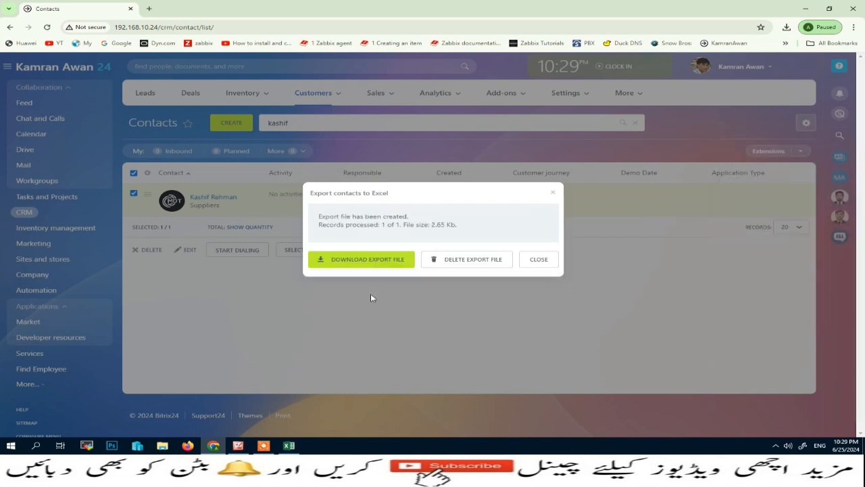
{"action": "left_click", "coordinate": [379, 262]}
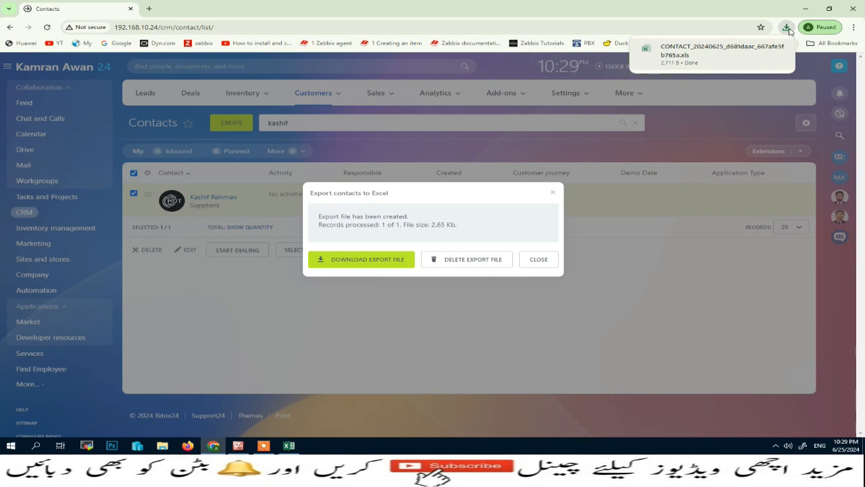
Step: Check the downloaded export in Excel, close it without saving, and dismiss the export results
{"action": "left_click", "coordinate": [778, 49]}
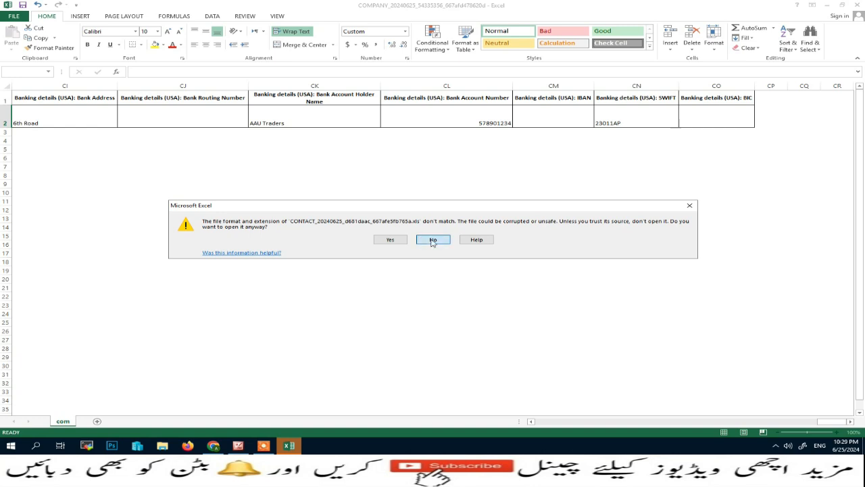
{"action": "left_click", "coordinate": [432, 239]}
{"action": "left_click_drag", "start_coordinate": [832, 421], "coordinate": [513, 419]}
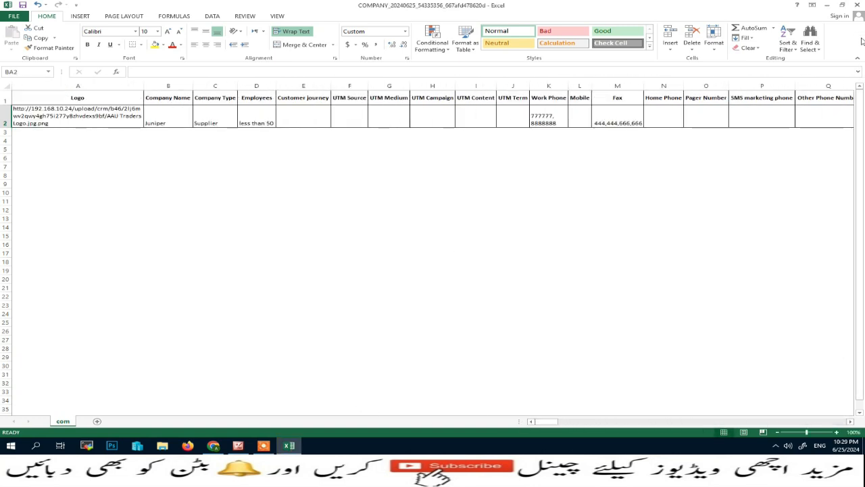
{"action": "left_click", "coordinate": [857, 5]}
{"action": "left_click", "coordinate": [432, 234]}
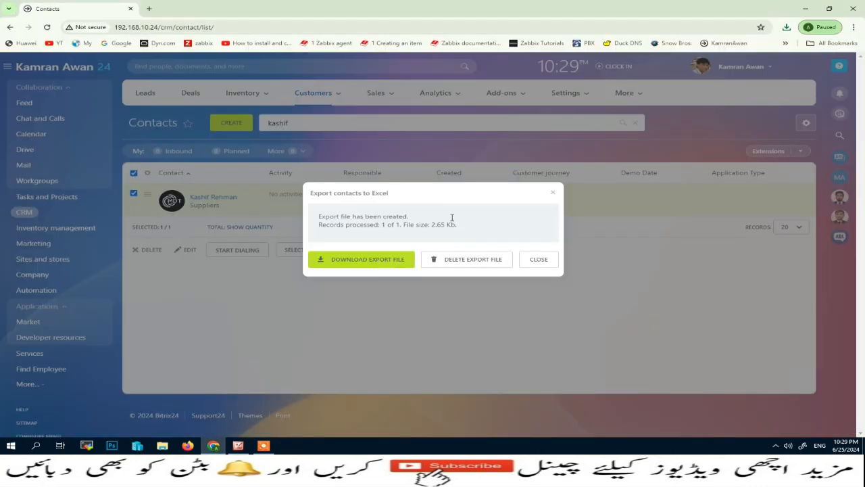
{"action": "left_click", "coordinate": [538, 260]}
Step: Open the exported contact spreadsheet from the desktop and delete its ID column
{"action": "left_click", "coordinate": [805, 8]}
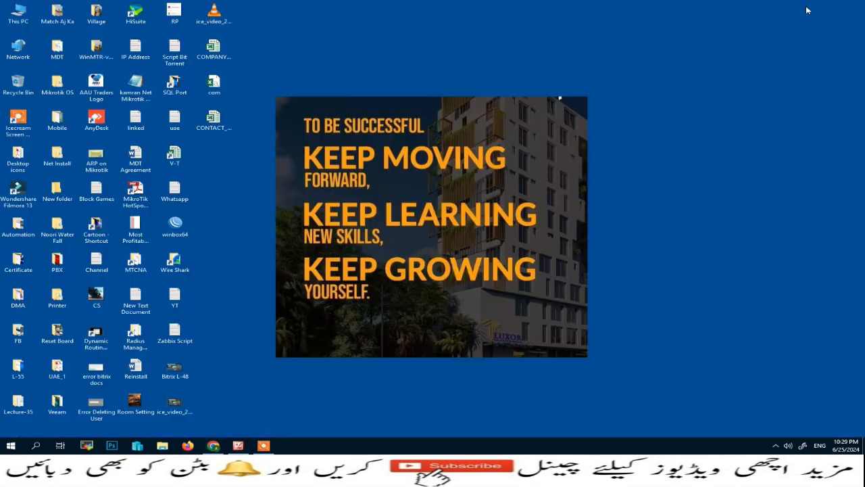
{"action": "double_click", "coordinate": [214, 120]}
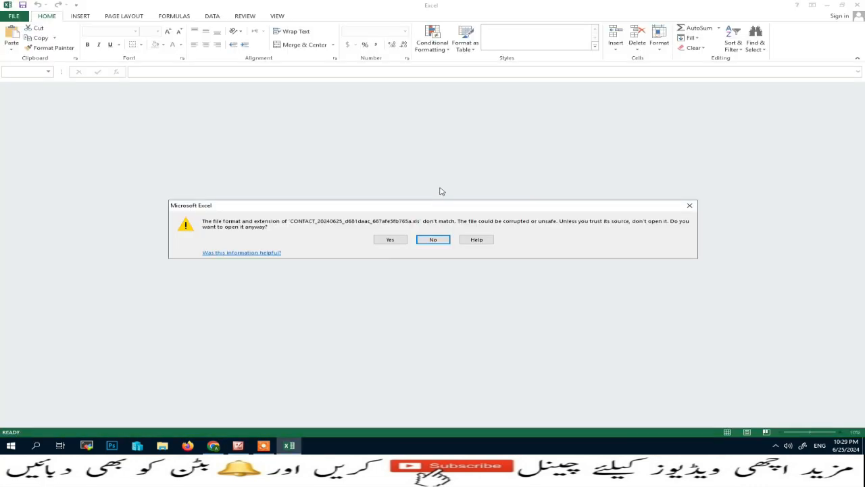
{"action": "left_click", "coordinate": [390, 240]}
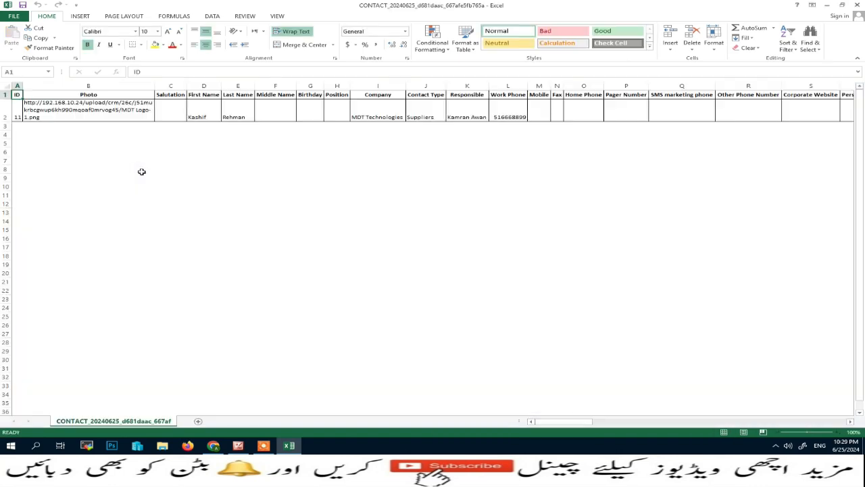
{"action": "right_click", "coordinate": [18, 95]}
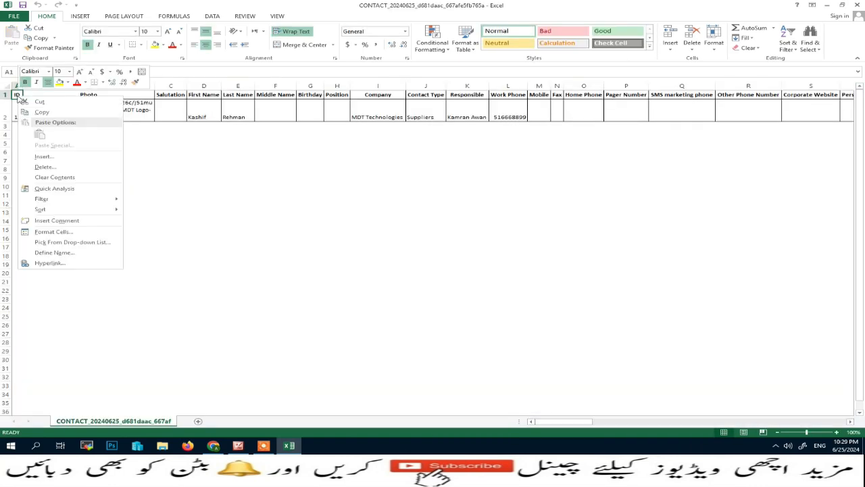
{"action": "left_click", "coordinate": [44, 167]}
{"action": "left_click", "coordinate": [33, 175]}
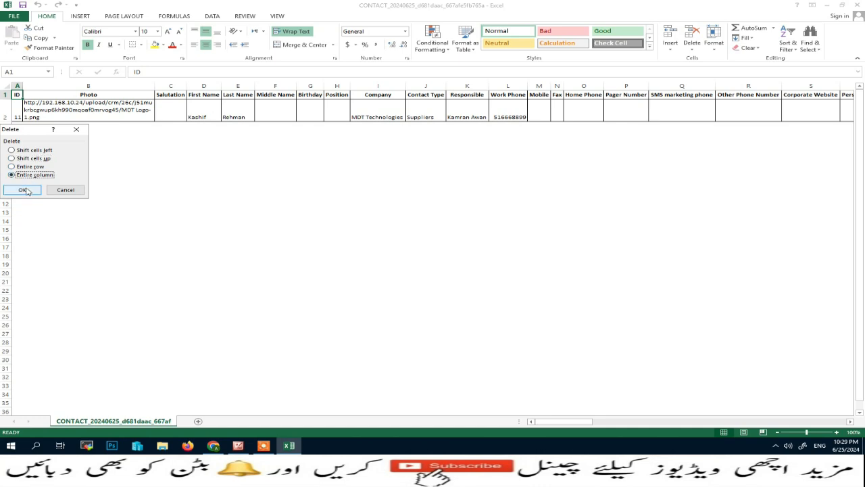
{"action": "left_click", "coordinate": [23, 189]}
Step: Enter the contact's new name values and change the company in H2 to abc company
{"action": "left_click", "coordinate": [190, 119]}
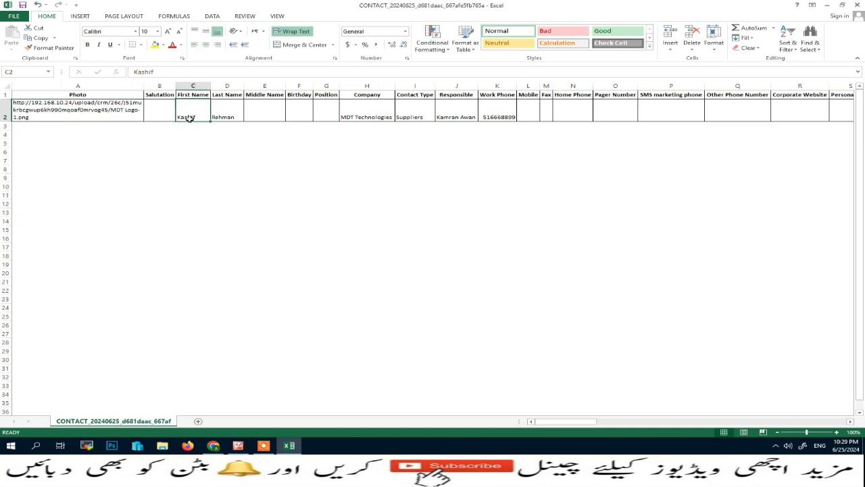
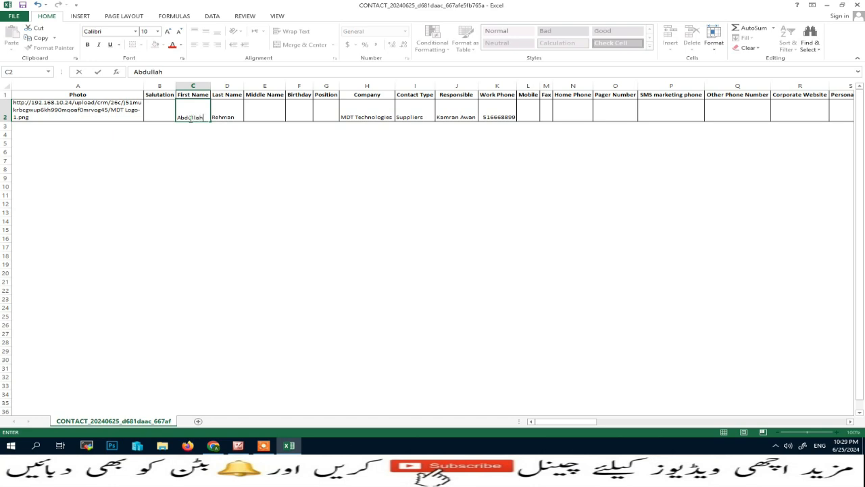
{"action": "left_click", "coordinate": [226, 119]}
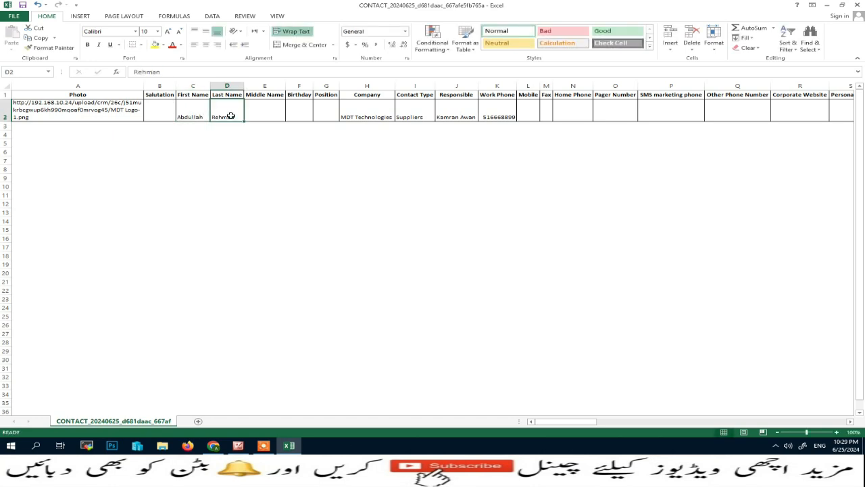
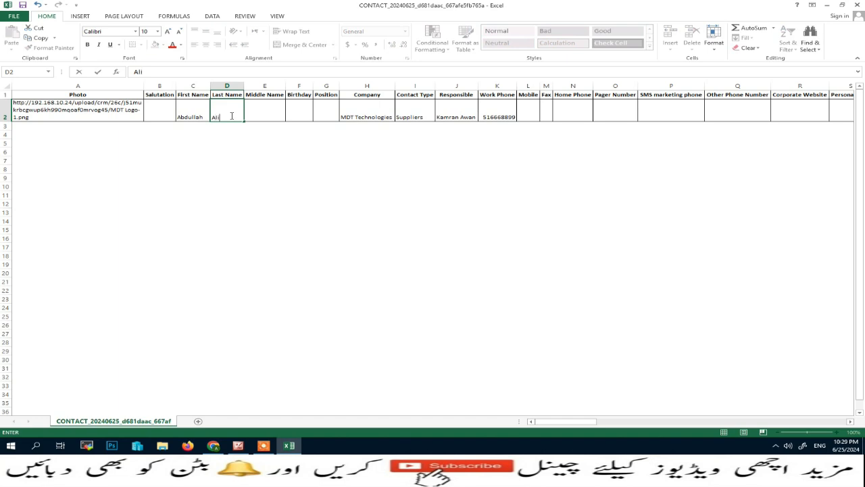
{"action": "left_click", "coordinate": [367, 117]}
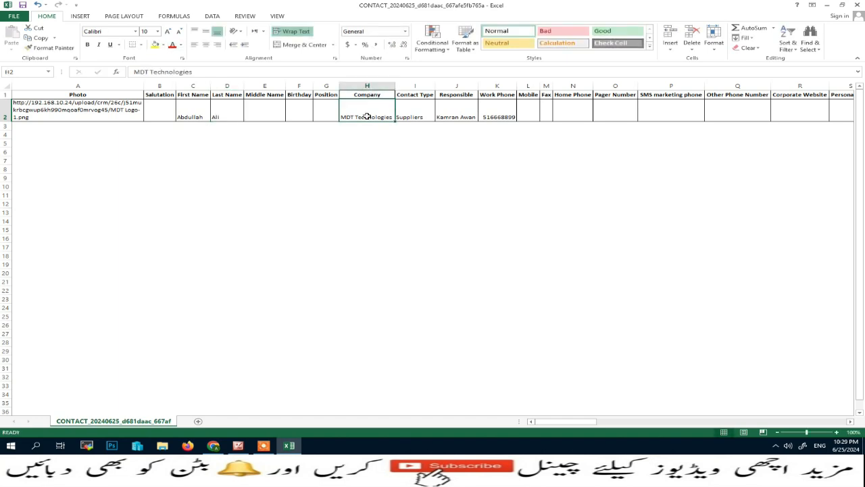
{"action": "key", "text": "Delete"}
{"action": "type", "text": "abc company"}
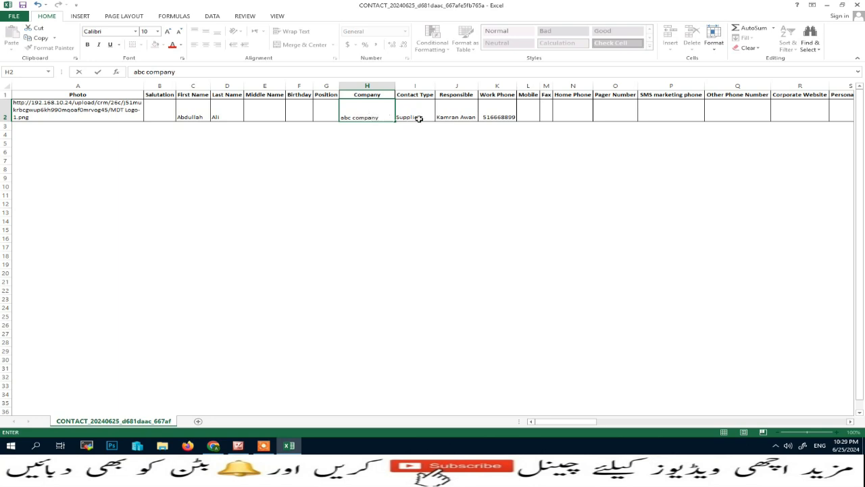
{"action": "left_click", "coordinate": [501, 117]}
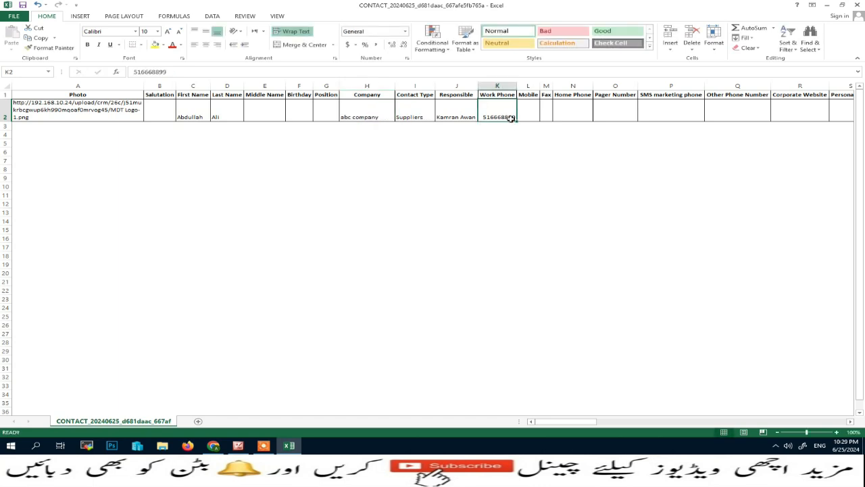
Step: Clear the Created (AW2), Modified (AY2) and Modified by (AX2) cells
{"action": "left_click_drag", "start_coordinate": [594, 421], "coordinate": [741, 410]}
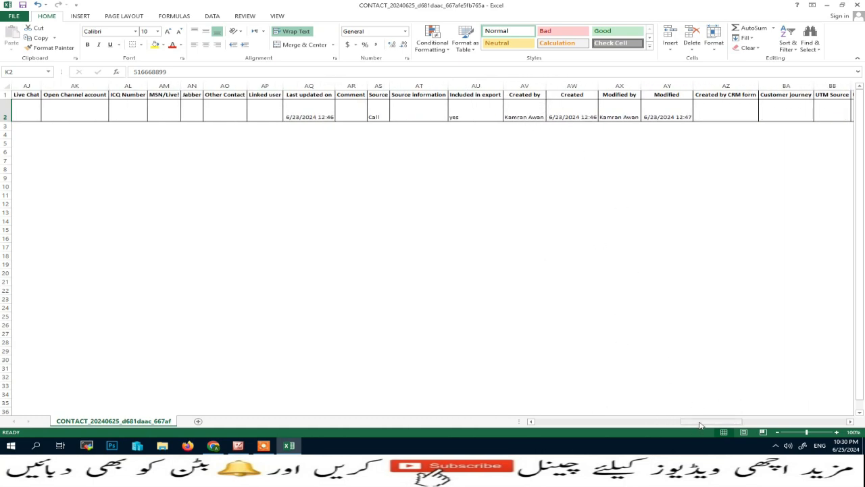
{"action": "left_click_drag", "start_coordinate": [703, 423], "coordinate": [716, 423]}
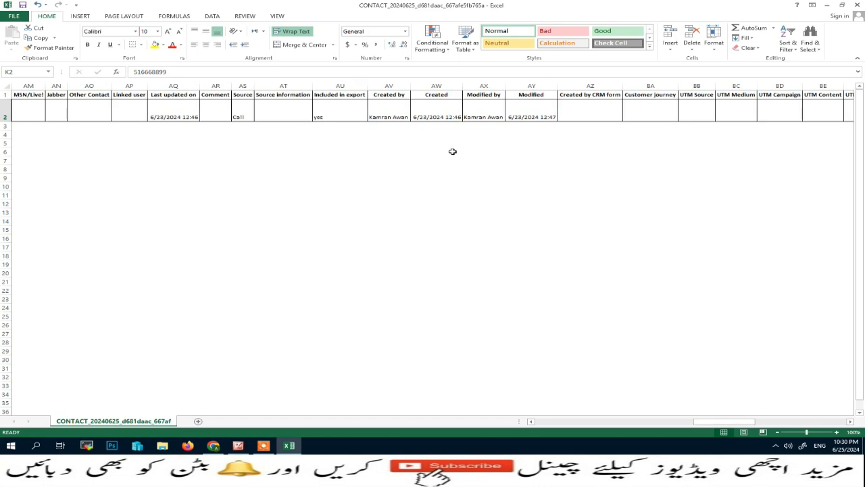
{"action": "left_click", "coordinate": [437, 119]}
{"action": "key", "text": "Delete"}
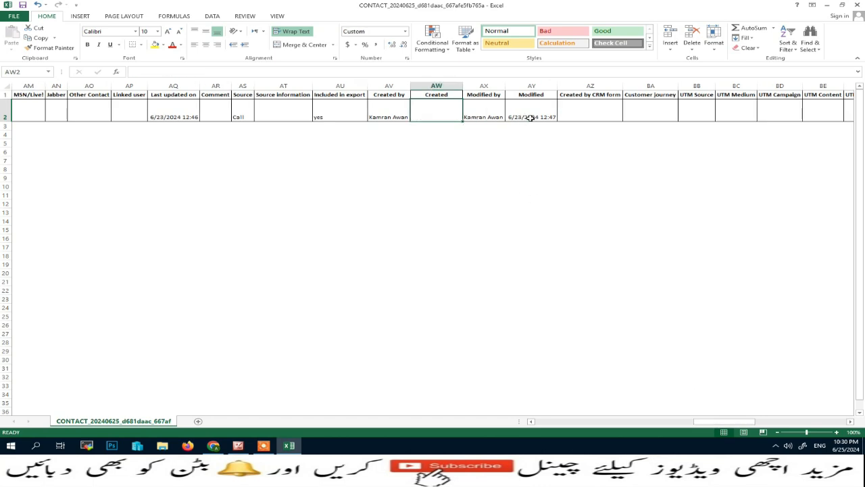
{"action": "left_click", "coordinate": [531, 117]}
{"action": "key", "text": "Delete"}
{"action": "left_click", "coordinate": [498, 117]}
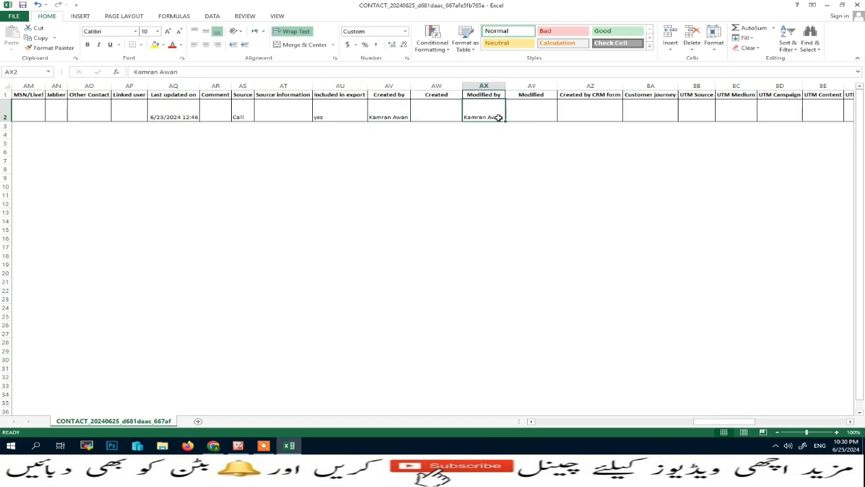
{"action": "key", "text": "Delete"}
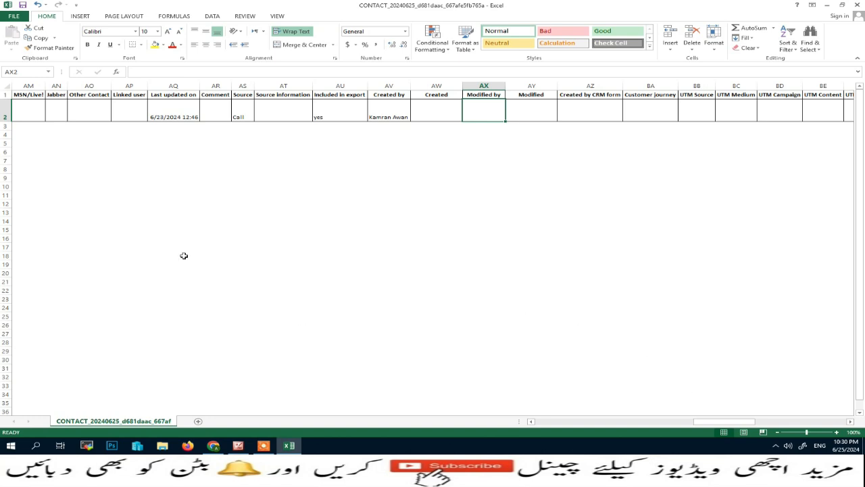
{"action": "left_click", "coordinate": [15, 16]}
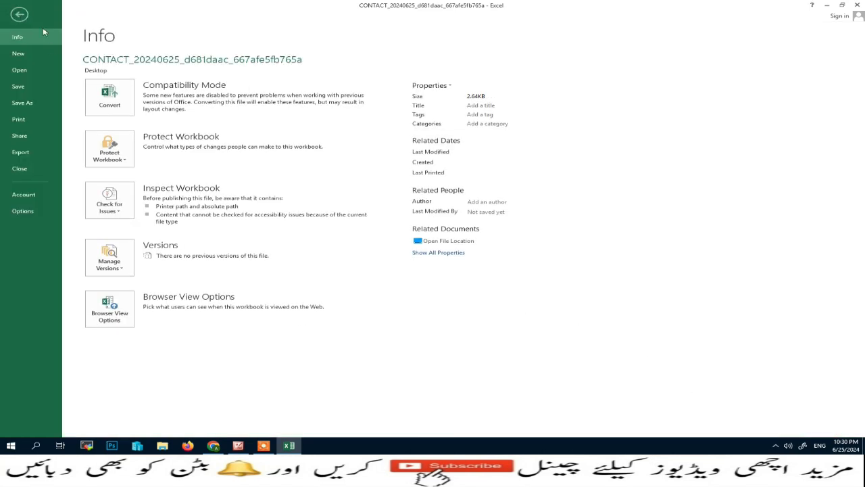
Step: Save the sheet to the Desktop as 'import contacts' in CSV (Comma delimited) format, then minimize Excel
{"action": "left_click", "coordinate": [32, 104]}
{"action": "left_click", "coordinate": [277, 92]}
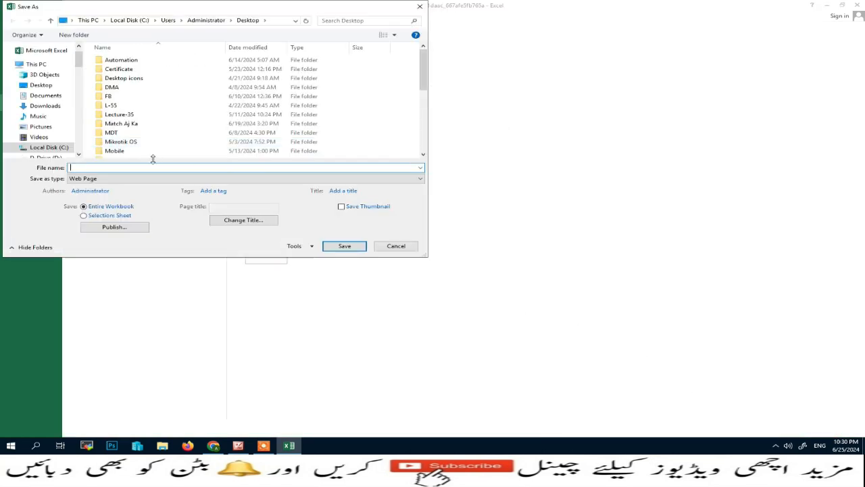
{"action": "left_click", "coordinate": [41, 86]}
{"action": "left_click", "coordinate": [107, 166]}
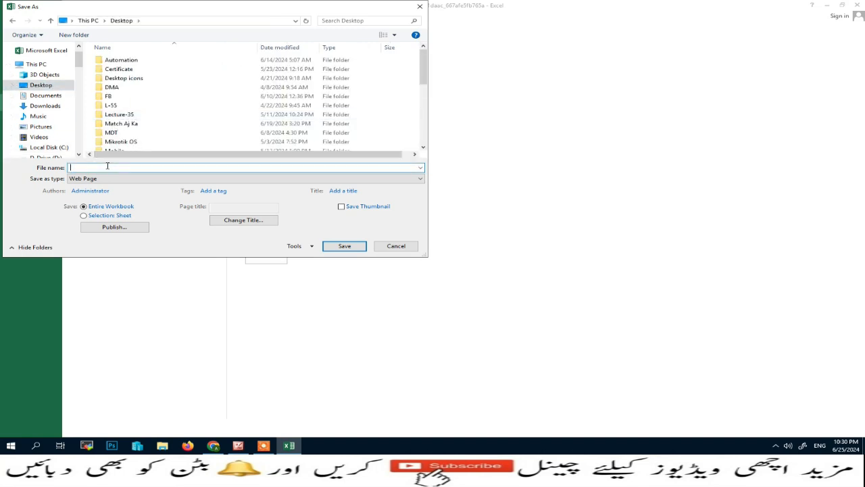
{"action": "type", "text": "import contacts"}
{"action": "left_click", "coordinate": [115, 178]}
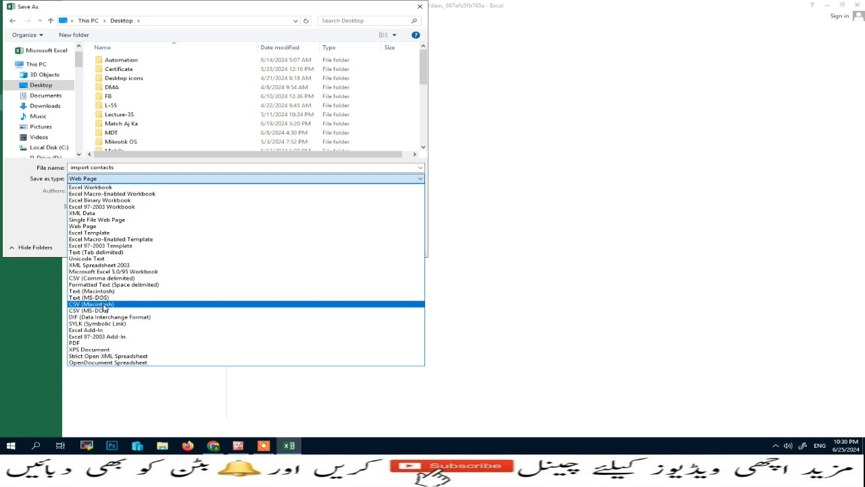
{"action": "left_click", "coordinate": [108, 278]}
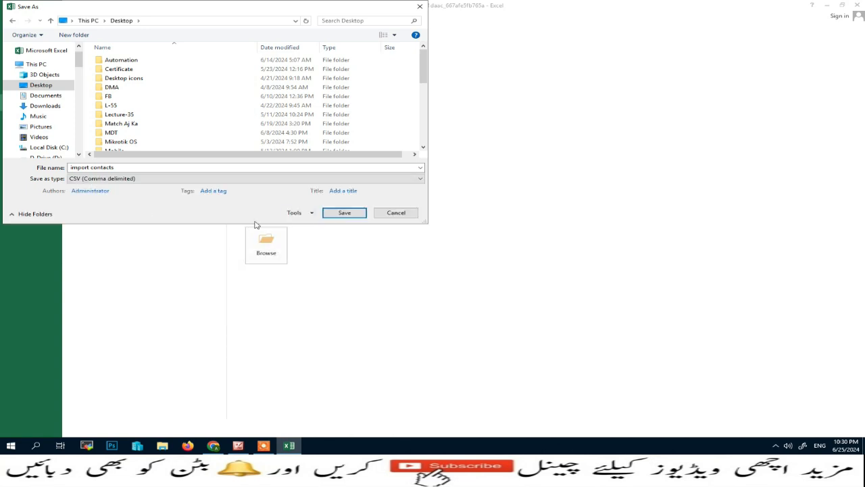
{"action": "left_click", "coordinate": [345, 213]}
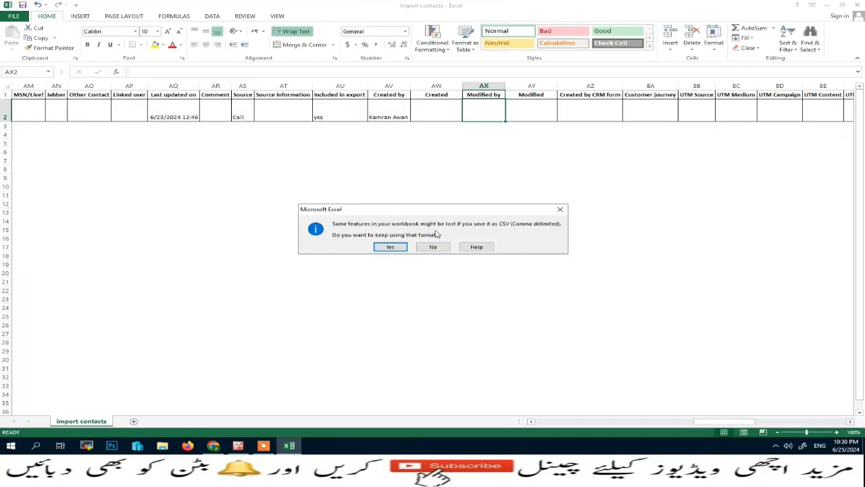
{"action": "left_click", "coordinate": [442, 249]}
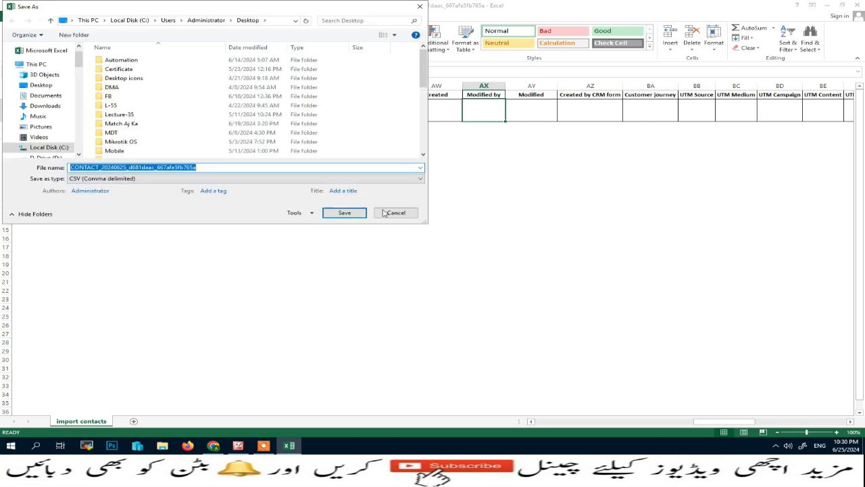
{"action": "left_click", "coordinate": [385, 213]}
{"action": "left_click", "coordinate": [826, 4]}
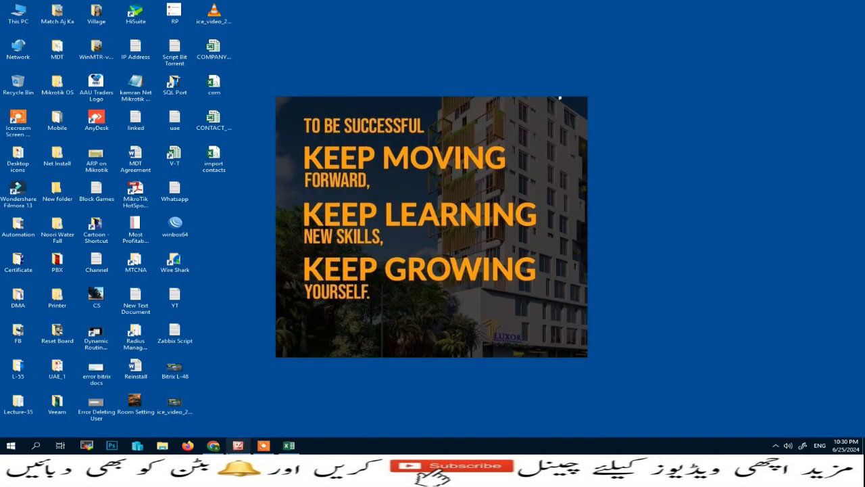
Step: Back in Bitrix24, clear the contact search and start an Import custom CSV for contacts
{"action": "left_click", "coordinate": [214, 445]}
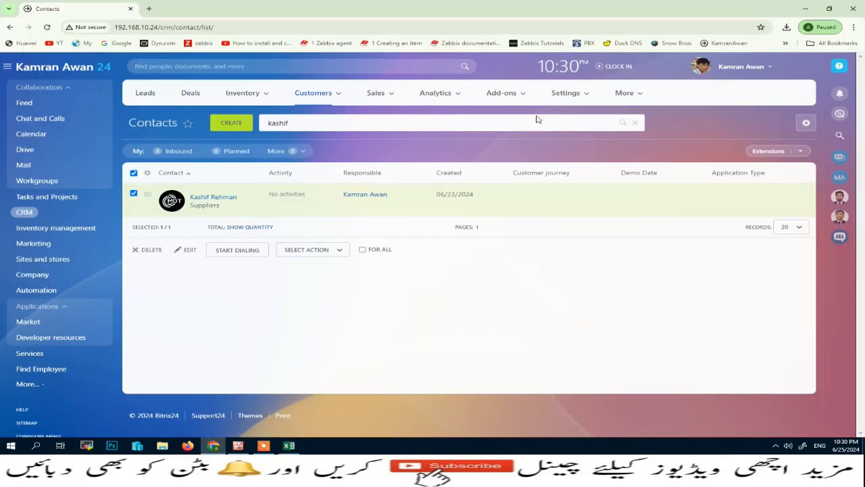
{"action": "left_click", "coordinate": [632, 124]}
{"action": "left_click", "coordinate": [804, 123]}
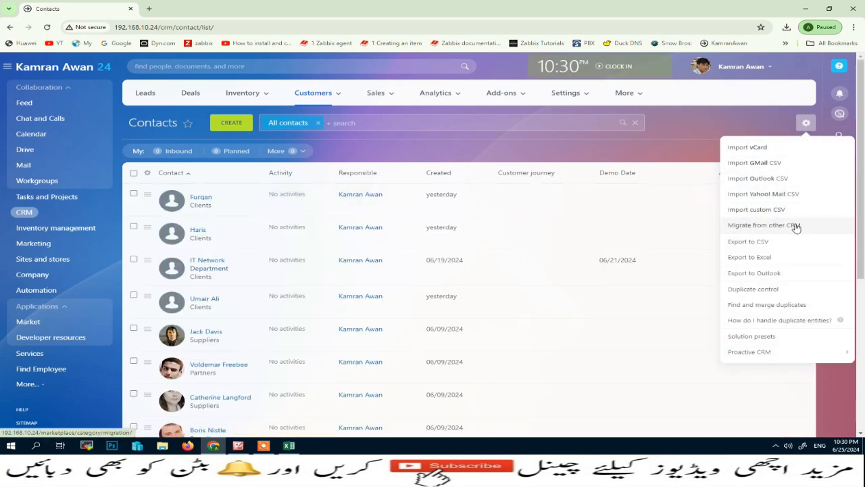
{"action": "left_click", "coordinate": [756, 212]}
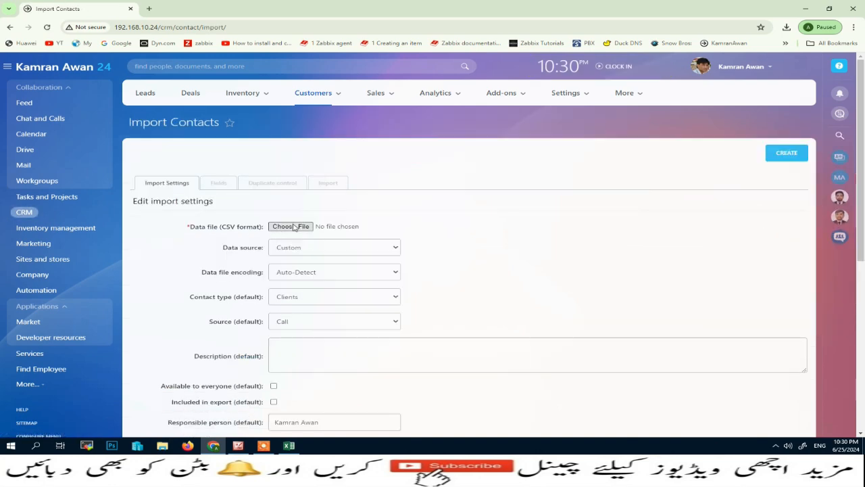
Step: Attach import contacts.csv from the Desktop as the import data file
{"action": "left_click", "coordinate": [294, 227]}
{"action": "left_click", "coordinate": [395, 142]}
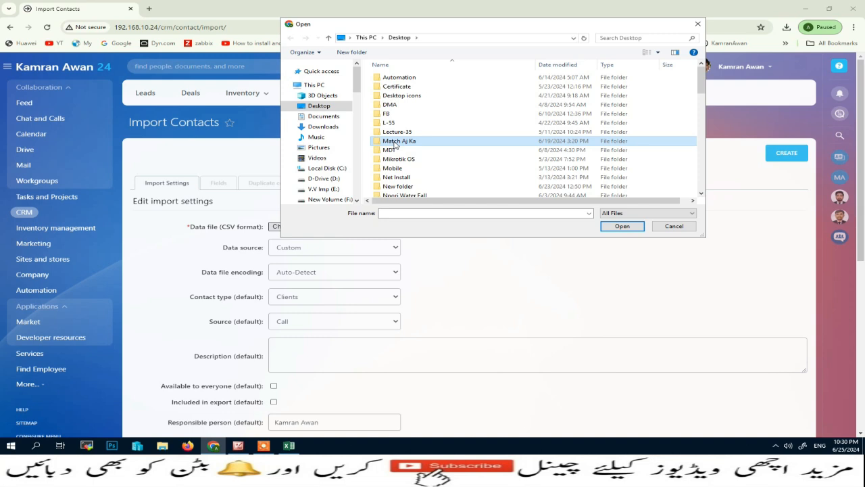
{"action": "key", "text": "i"}
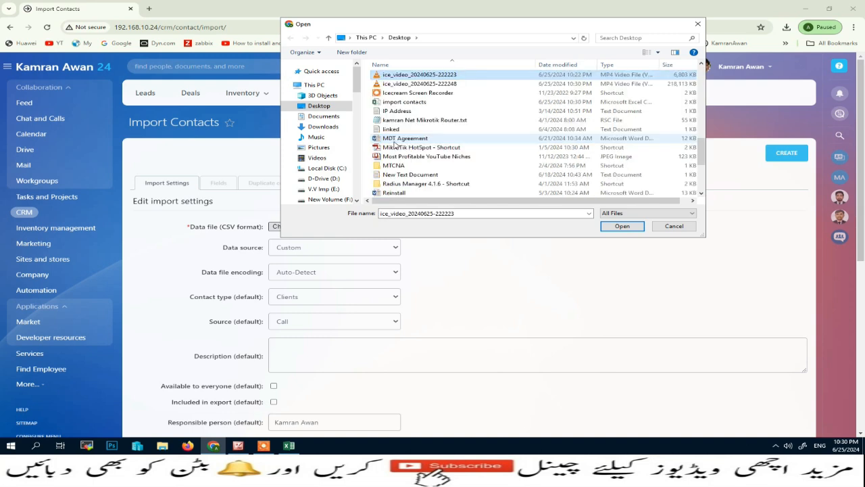
{"action": "left_click", "coordinate": [413, 103]}
{"action": "left_click", "coordinate": [621, 226]}
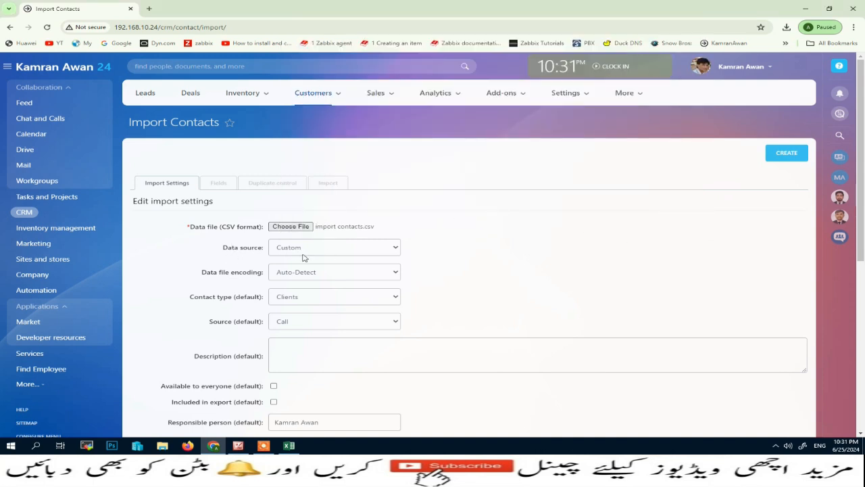
{"action": "scroll", "coordinate": [230, 288], "scroll_direction": "down", "scroll_amount": 2}
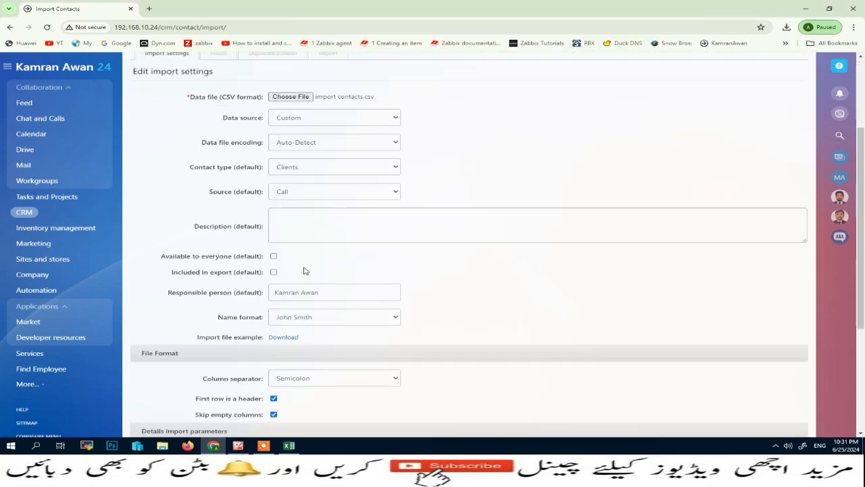
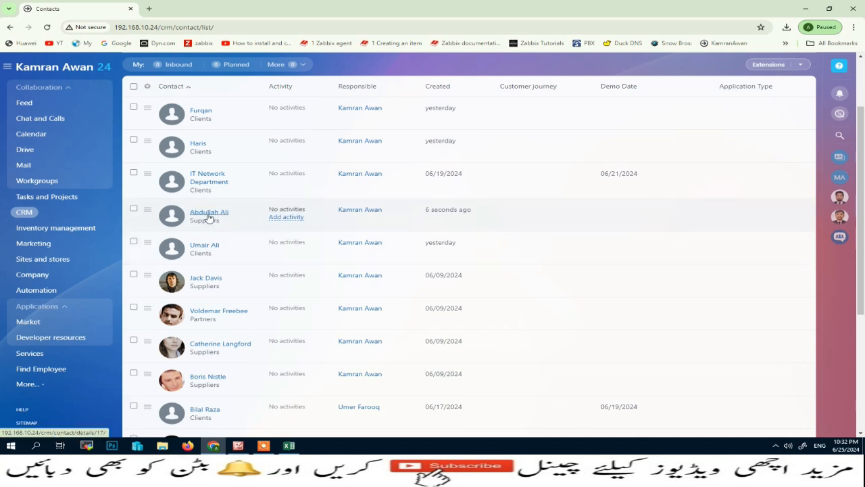
Step: Open the new supplier contact linked to abc company to check its details, then close it
{"action": "left_click", "coordinate": [208, 213]}
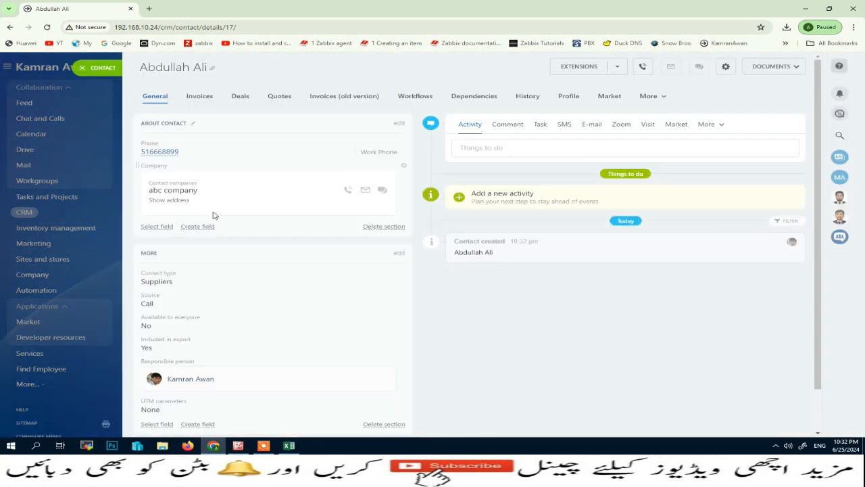
{"action": "left_click", "coordinate": [96, 70]}
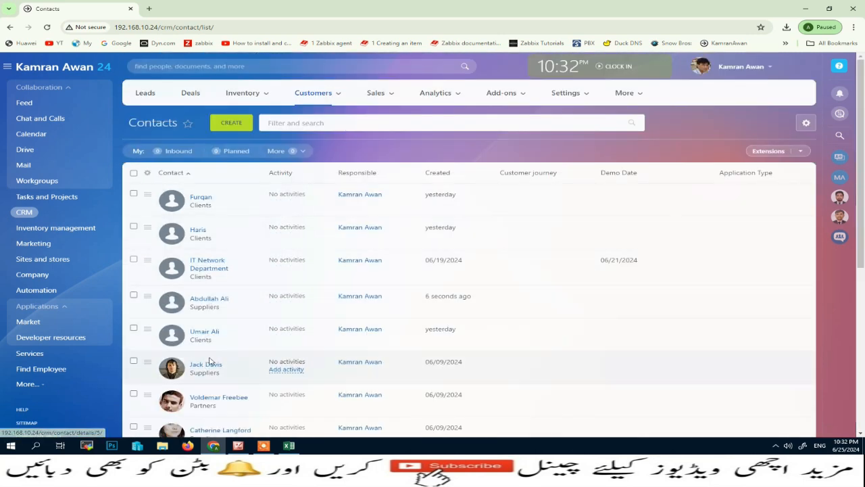
Step: Add a Contact type filter field set to Clients and search, leaving 6 client contacts
{"action": "left_click", "coordinate": [308, 121]}
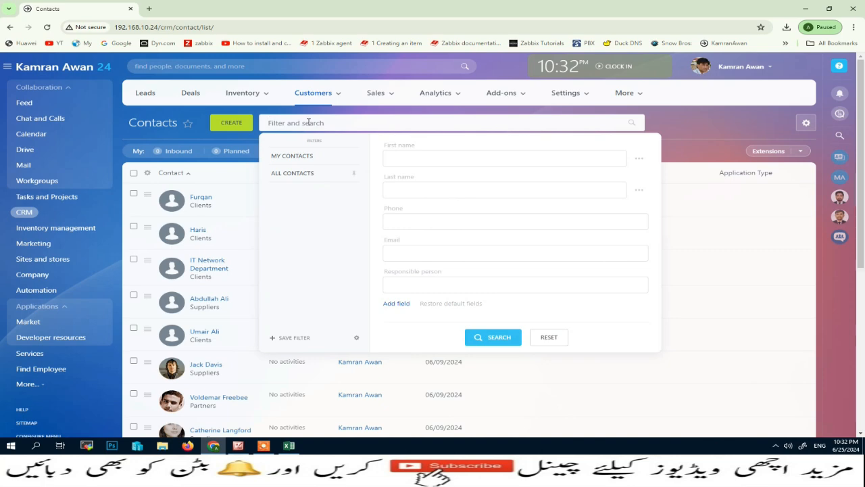
{"action": "left_click", "coordinate": [228, 201]}
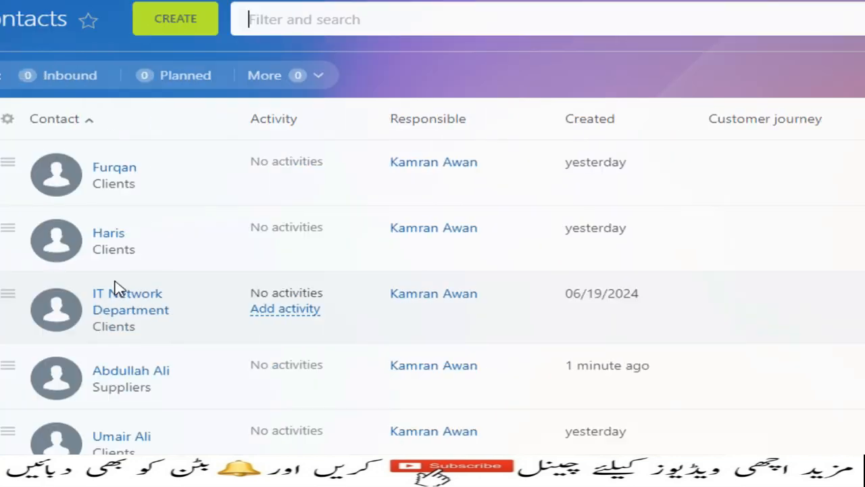
{"action": "scroll", "coordinate": [184, 412], "scroll_direction": "down", "scroll_amount": 2}
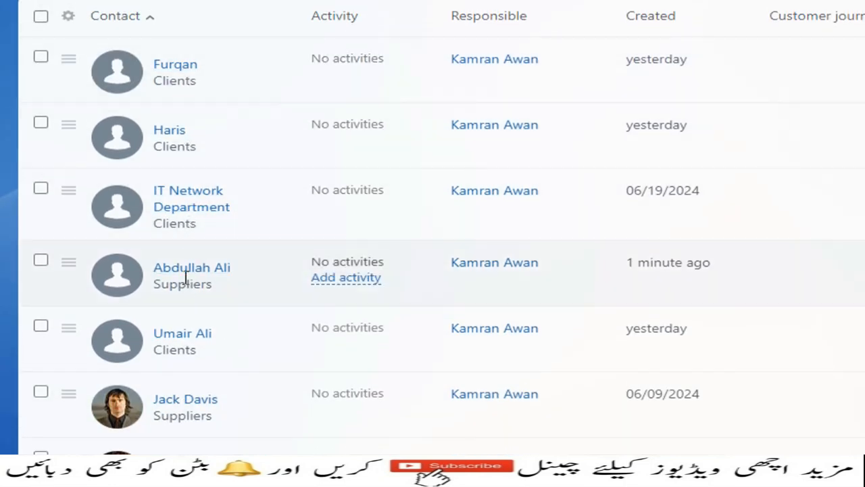
{"action": "scroll", "coordinate": [183, 350], "scroll_direction": "down", "scroll_amount": 2}
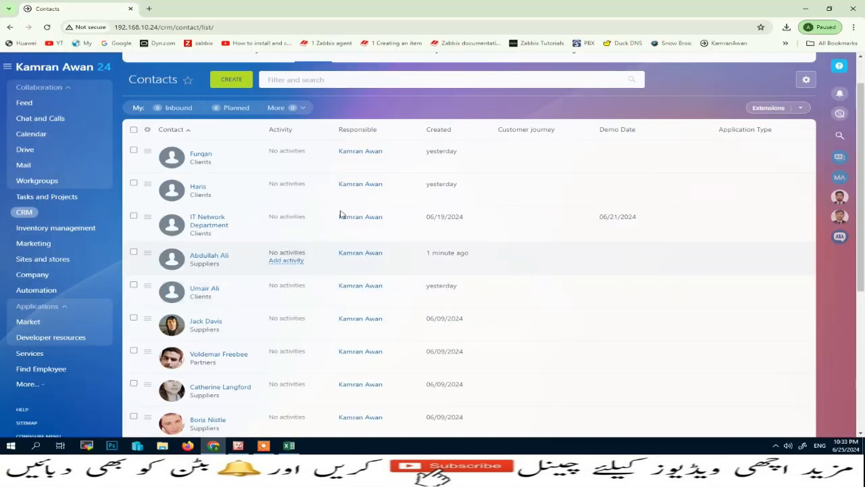
{"action": "left_click", "coordinate": [339, 79]}
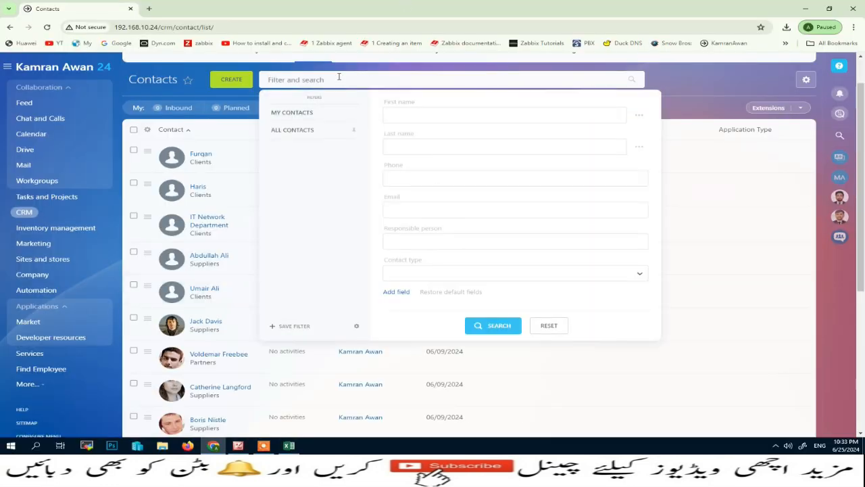
{"action": "left_click", "coordinate": [395, 292]}
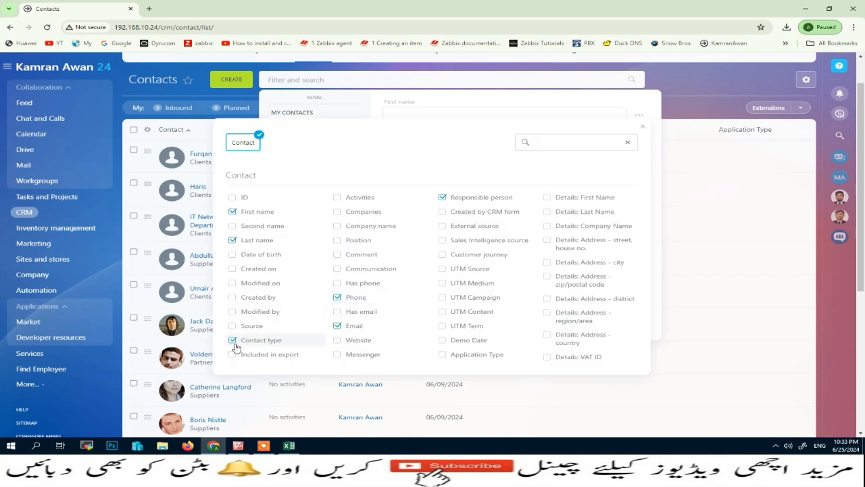
{"action": "left_click", "coordinate": [639, 129]}
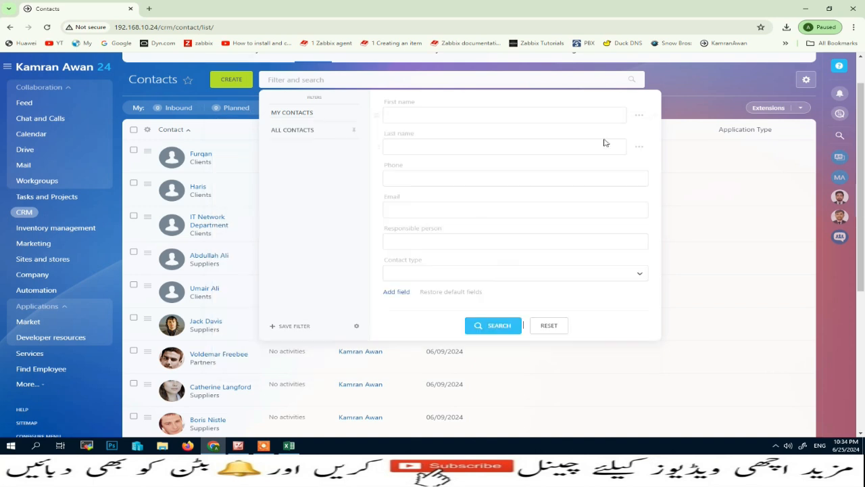
{"action": "left_click", "coordinate": [419, 277]}
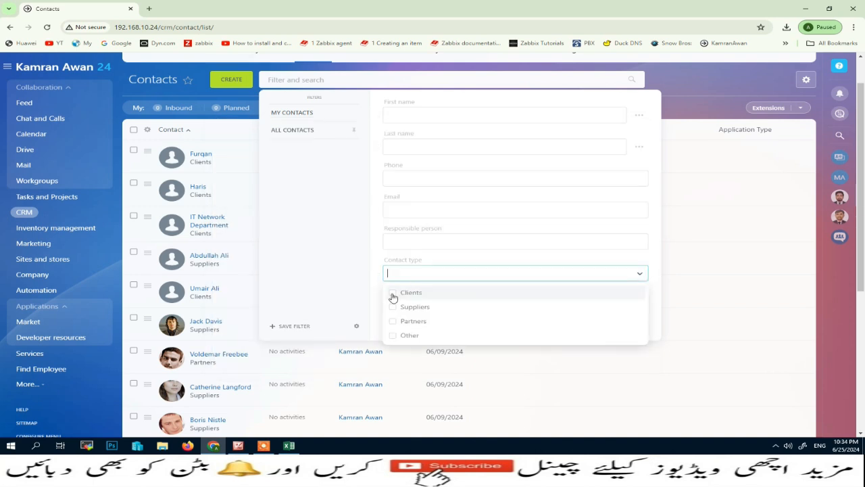
{"action": "left_click", "coordinate": [393, 294]}
{"action": "left_click", "coordinate": [341, 295]}
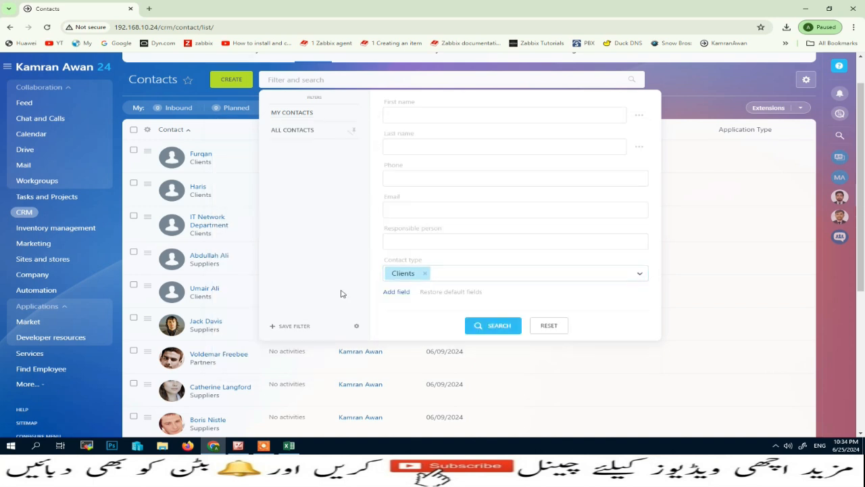
{"action": "left_click", "coordinate": [497, 326]}
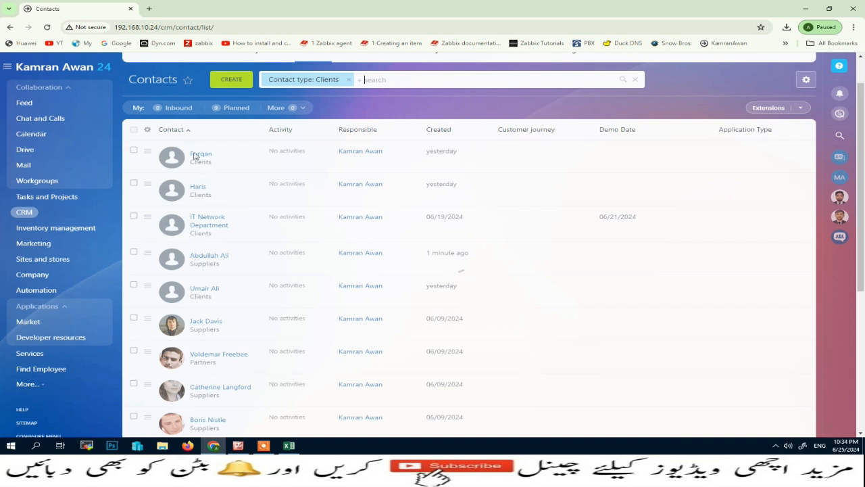
Step: Select all six client contacts and export them to Excel
{"action": "left_click", "coordinate": [133, 137]}
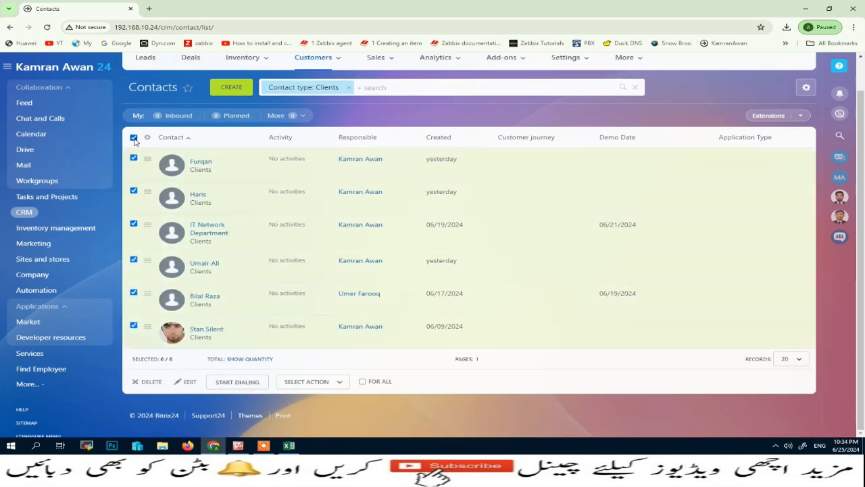
{"action": "left_click", "coordinate": [805, 87]}
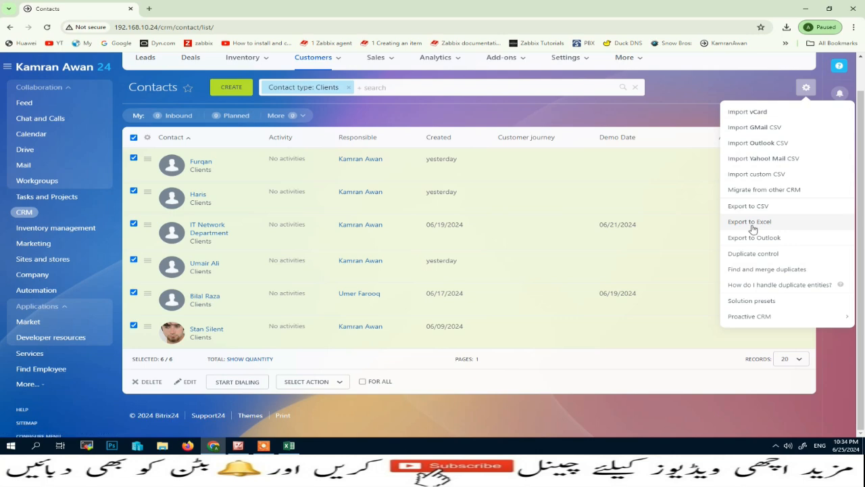
{"action": "left_click", "coordinate": [349, 88]}
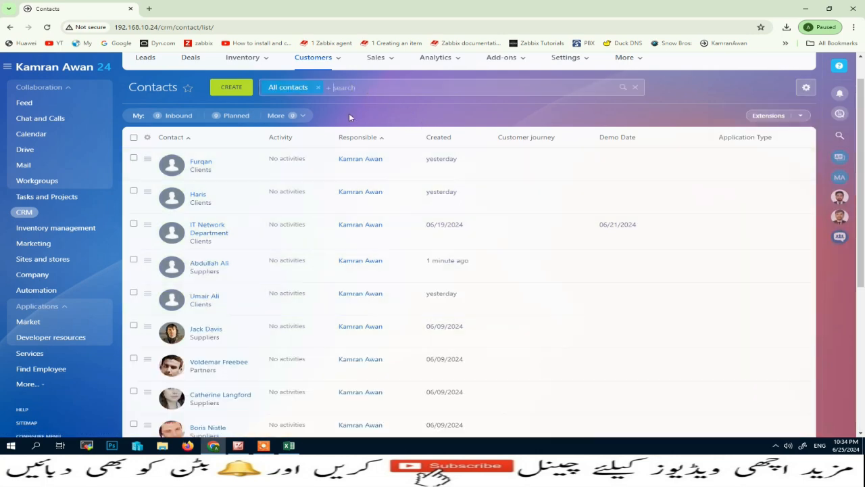
Step: Change the Contact type filter to Suppliers and search
{"action": "left_click", "coordinate": [435, 283]}
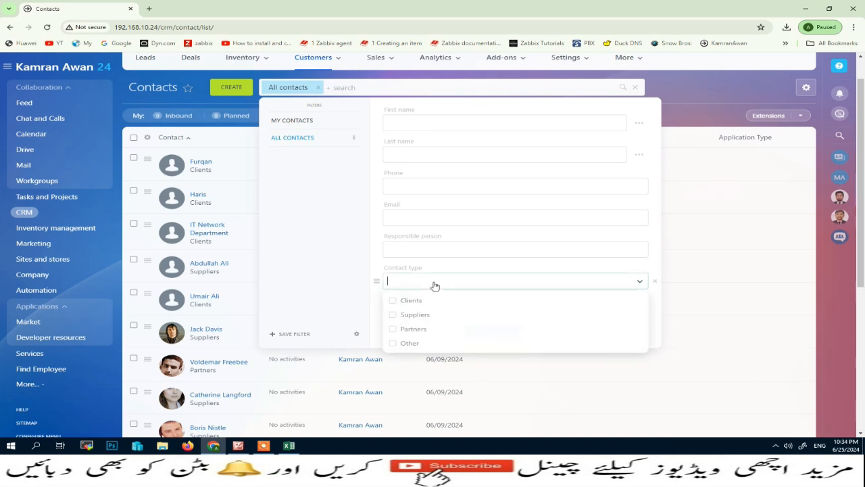
{"action": "left_click", "coordinate": [394, 316]}
{"action": "left_click", "coordinate": [349, 300]}
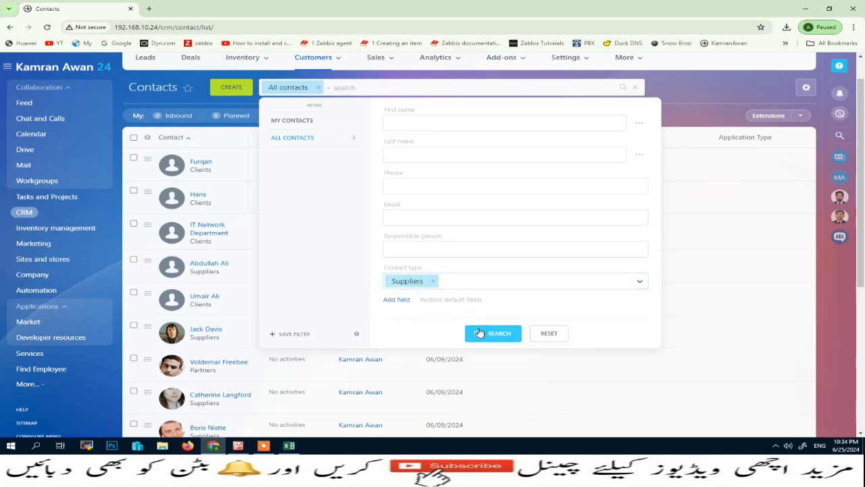
{"action": "left_click", "coordinate": [487, 336]}
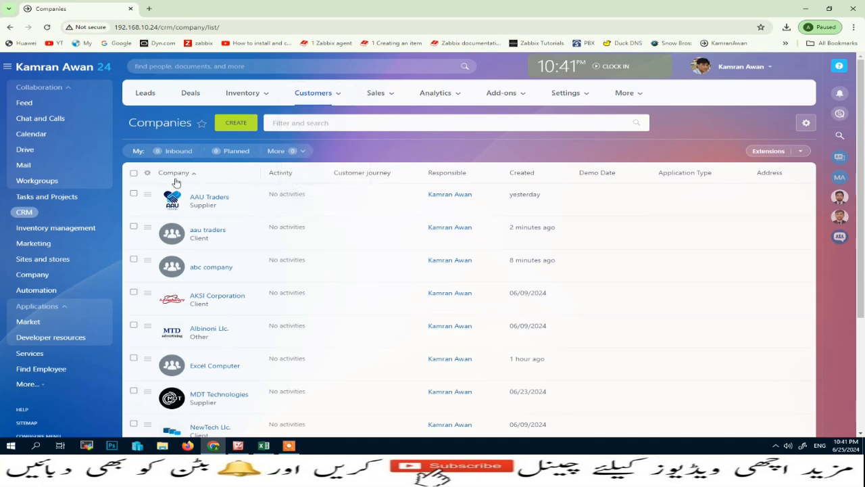
Step: Find company duplicates (2 found) and open the manual merge for the AAU Traders pair
{"action": "left_click_drag", "start_coordinate": [132, 122], "coordinate": [181, 121]}
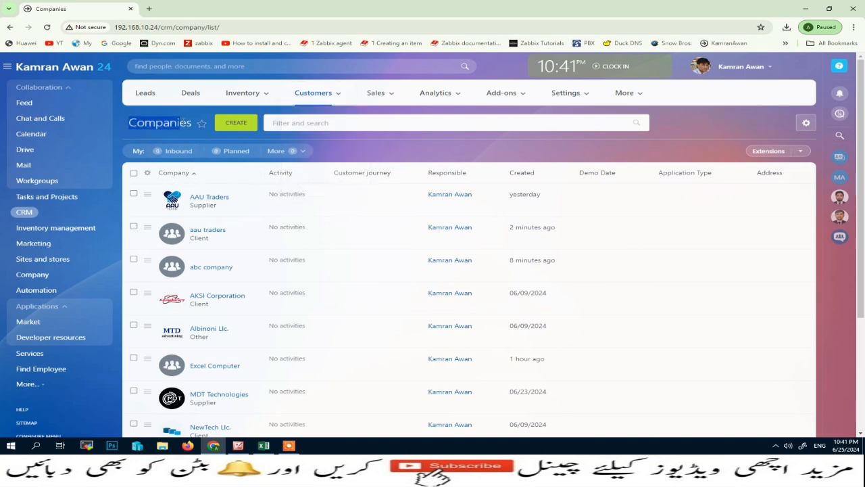
{"action": "left_click", "coordinate": [806, 123]}
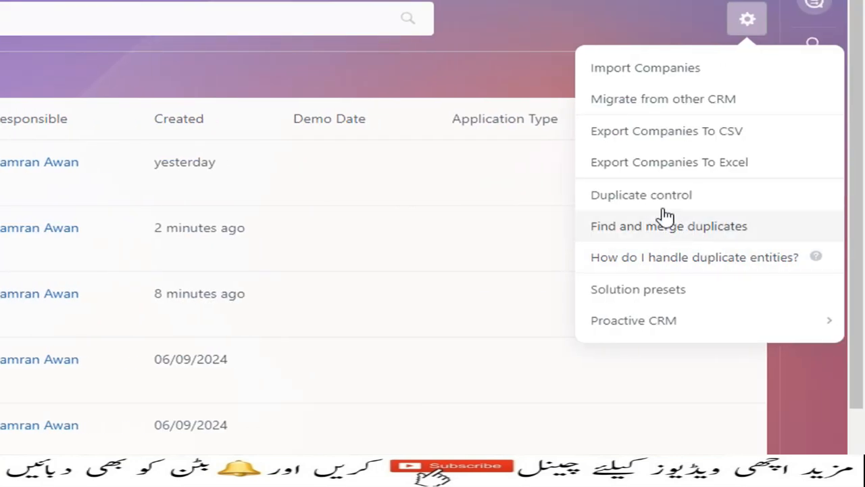
{"action": "left_click", "coordinate": [657, 198]}
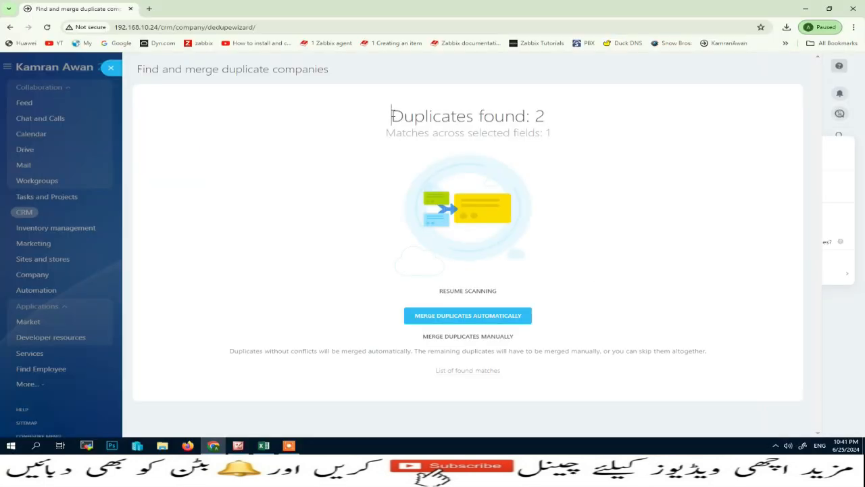
{"action": "left_click_drag", "start_coordinate": [391, 116], "coordinate": [549, 113]}
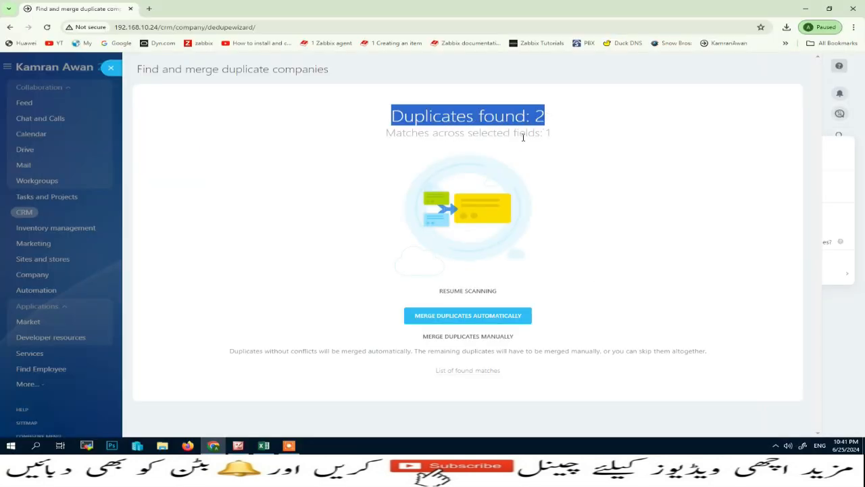
{"action": "left_click", "coordinate": [481, 336]}
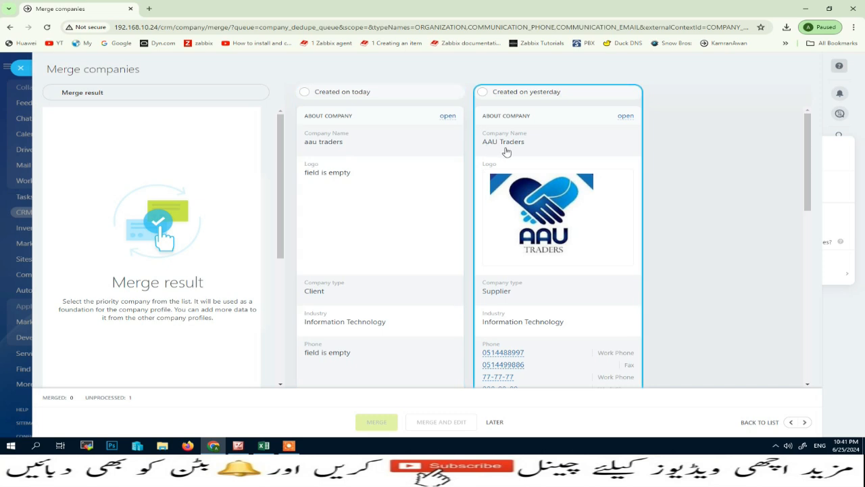
Step: Merge the two AAU Traders companies into yesterday's Supplier record with the logo
{"action": "left_click", "coordinate": [304, 91]}
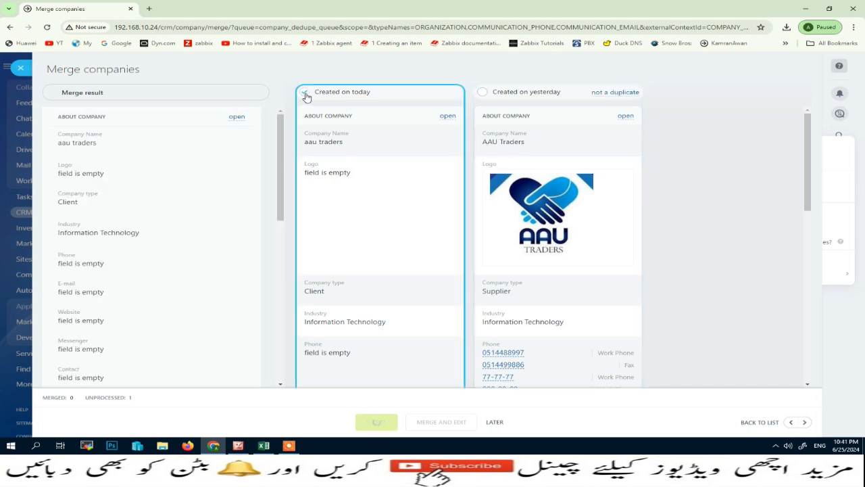
{"action": "left_click", "coordinate": [482, 93]}
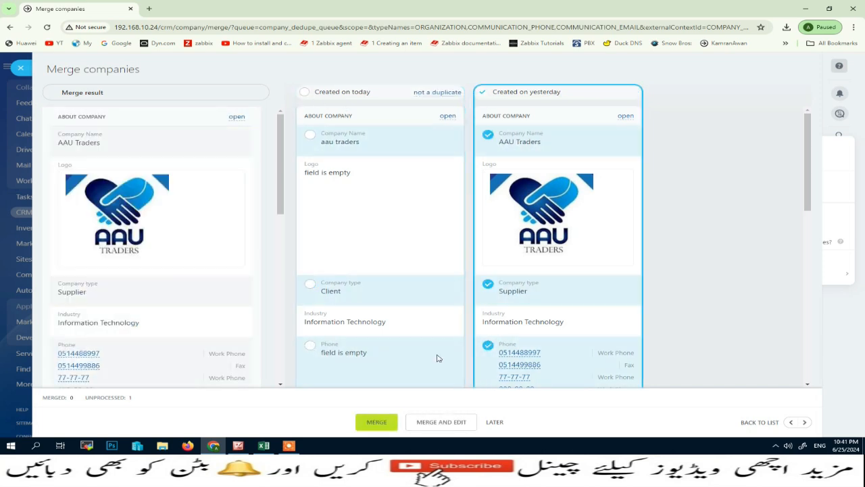
{"action": "left_click", "coordinate": [378, 424]}
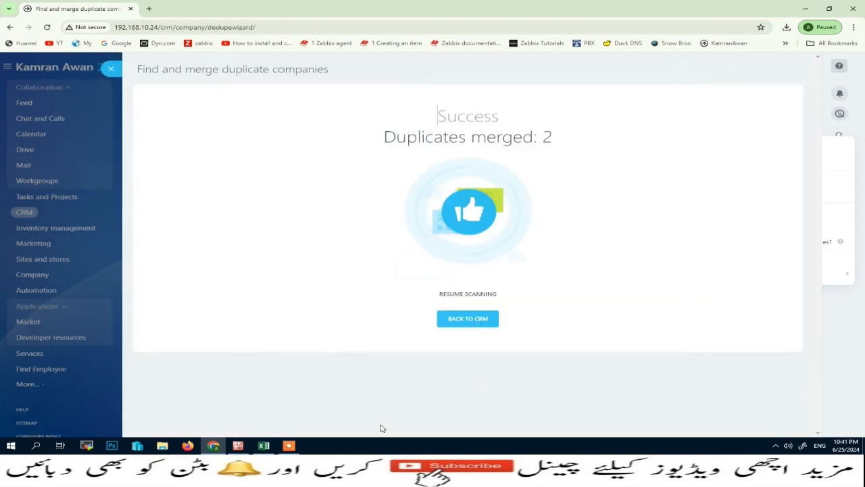
{"action": "left_click", "coordinate": [459, 330]}
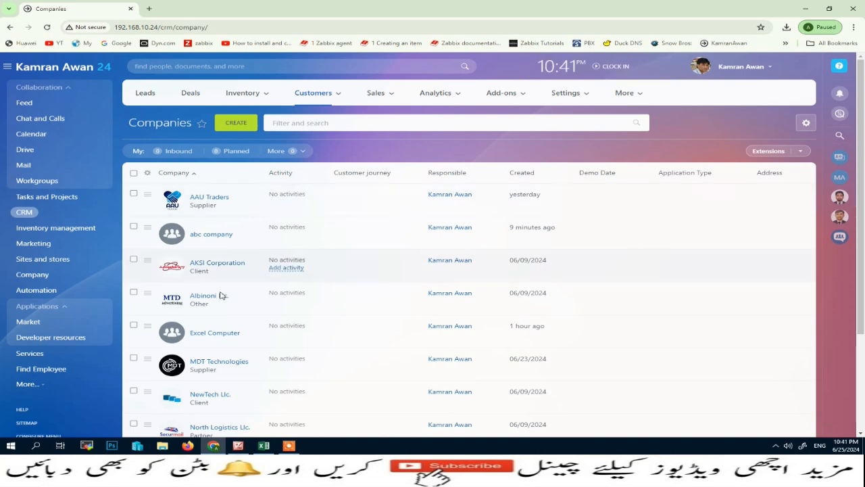
Step: Switch from the Companies list to the CRM Contacts list
{"action": "scroll", "coordinate": [222, 301], "scroll_direction": "down", "scroll_amount": 3}
{"action": "scroll", "coordinate": [218, 341], "scroll_direction": "up", "scroll_amount": 1}
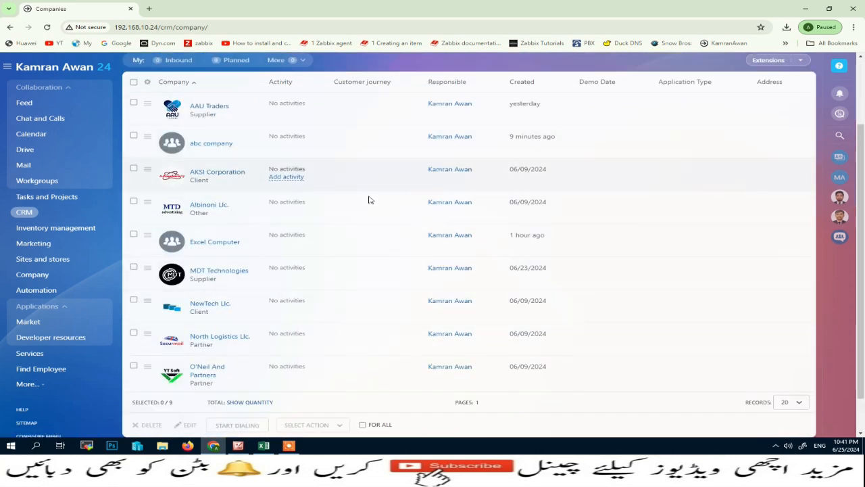
{"action": "scroll", "coordinate": [369, 198], "scroll_direction": "up", "scroll_amount": 2}
{"action": "left_click", "coordinate": [340, 95]}
{"action": "left_click", "coordinate": [314, 118]}
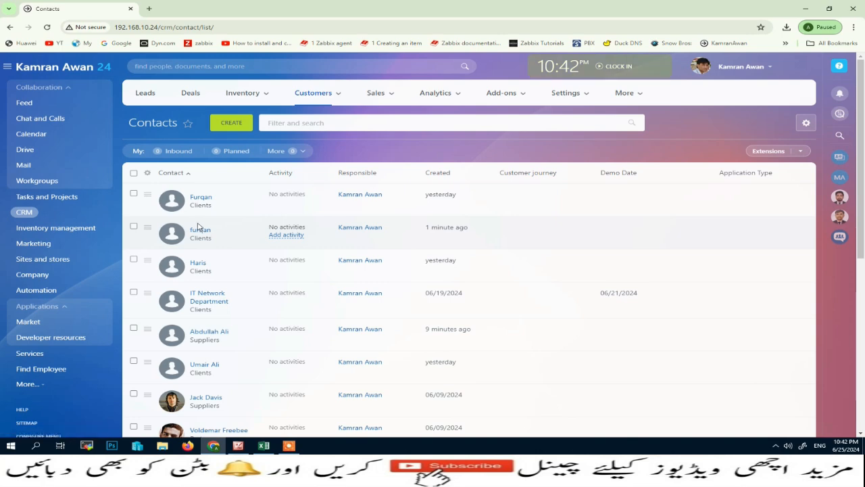
Step: Find duplicate contacts and compare the pair linked to MDT Technologies and abc company
{"action": "left_click", "coordinate": [804, 124]}
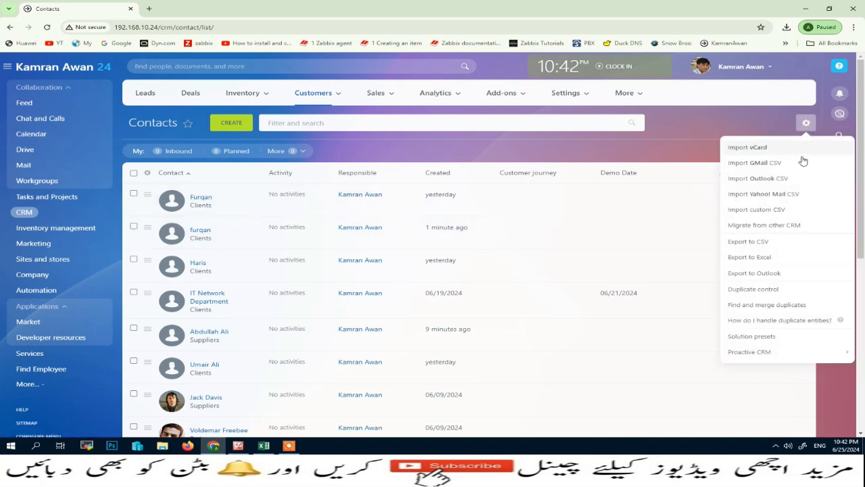
{"action": "left_click", "coordinate": [749, 298]}
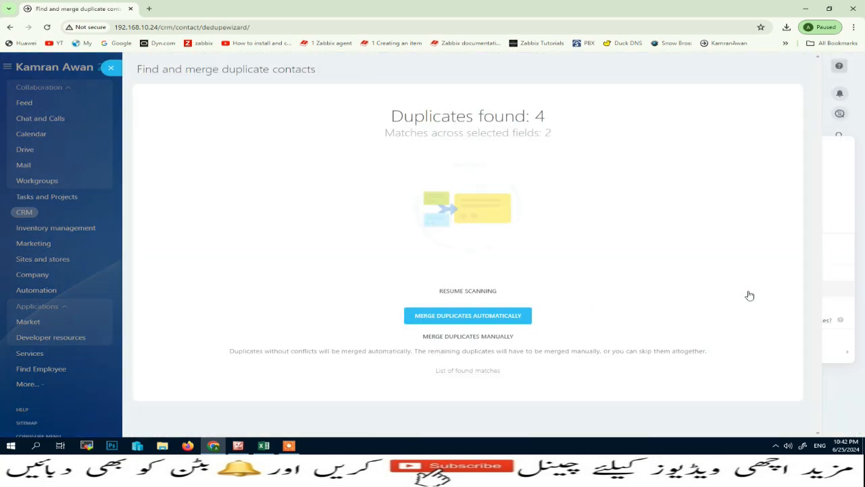
{"action": "left_click_drag", "start_coordinate": [400, 117], "coordinate": [545, 115]}
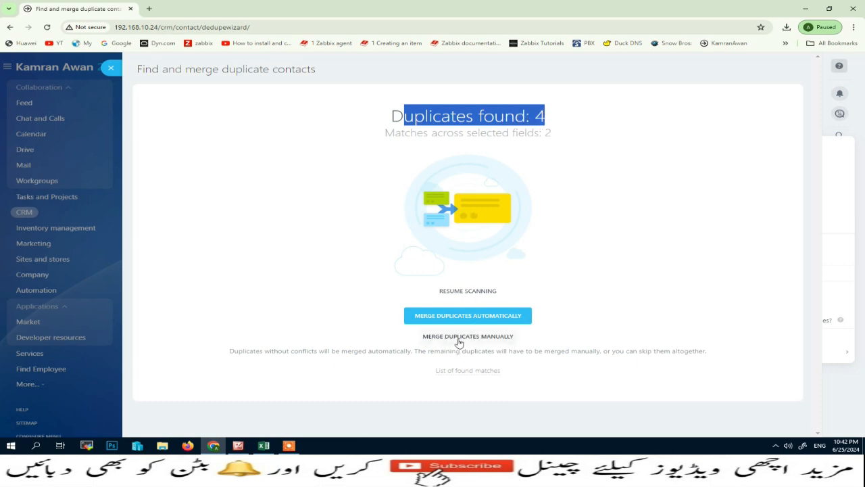
{"action": "left_click", "coordinate": [484, 337]}
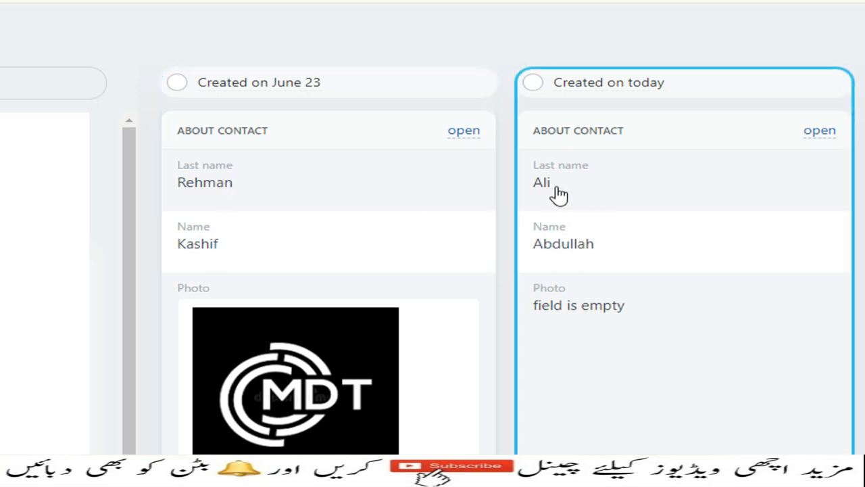
{"action": "scroll", "coordinate": [520, 405], "scroll_direction": "down", "scroll_amount": 1}
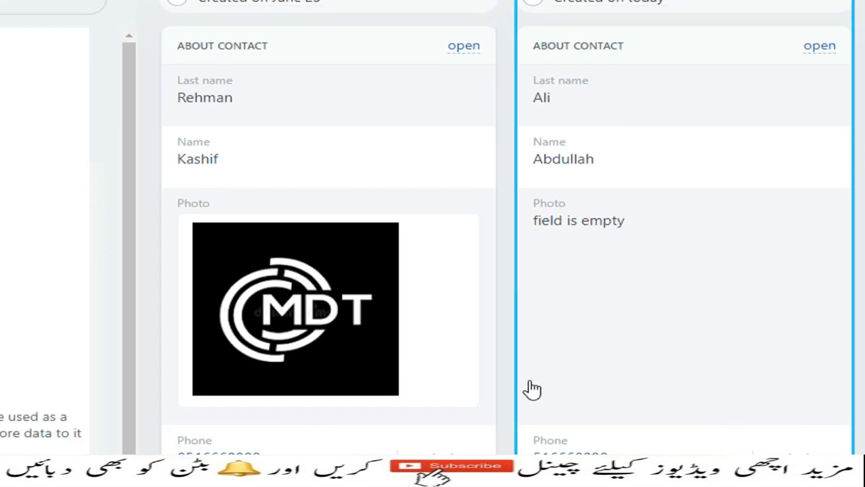
{"action": "scroll", "coordinate": [531, 388], "scroll_direction": "down", "scroll_amount": 2}
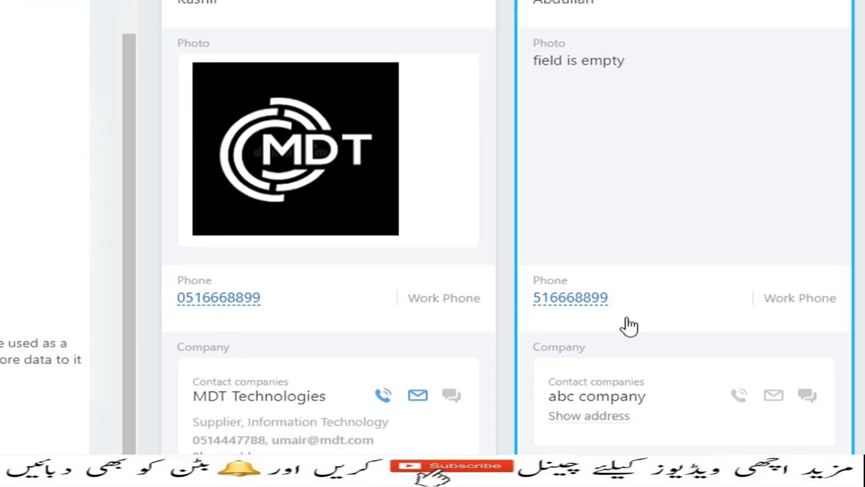
{"action": "scroll", "coordinate": [367, 405], "scroll_direction": "down", "scroll_amount": 1}
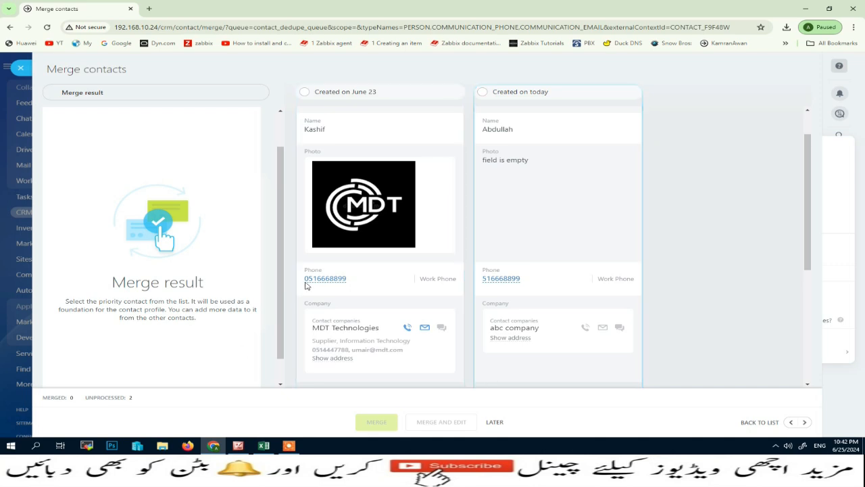
Step: Merge the first duplicate contact pair, postpone the second pair, and close the wizard
{"action": "left_click", "coordinate": [306, 92]}
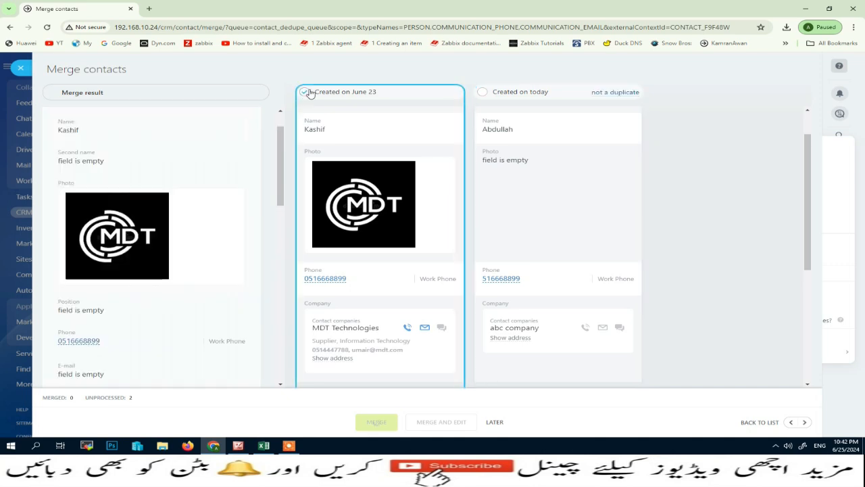
{"action": "left_click", "coordinate": [481, 92]}
{"action": "left_click", "coordinate": [376, 423]}
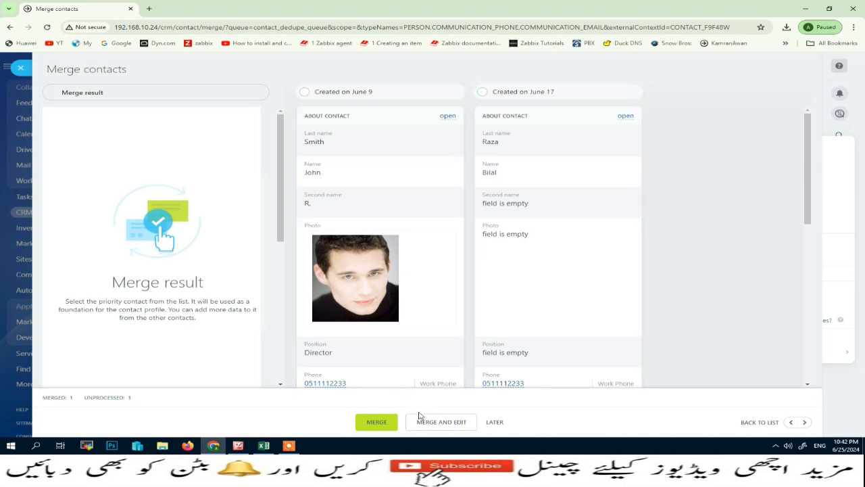
{"action": "left_click", "coordinate": [493, 422]}
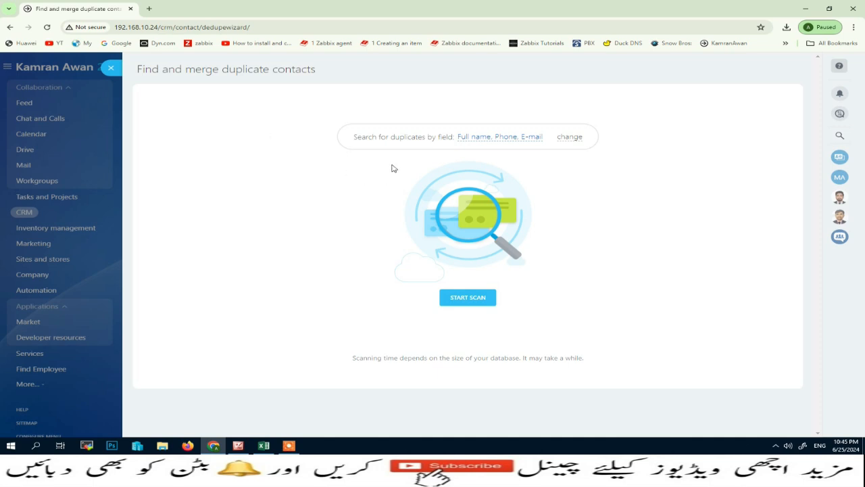
{"action": "key", "text": "Escape"}
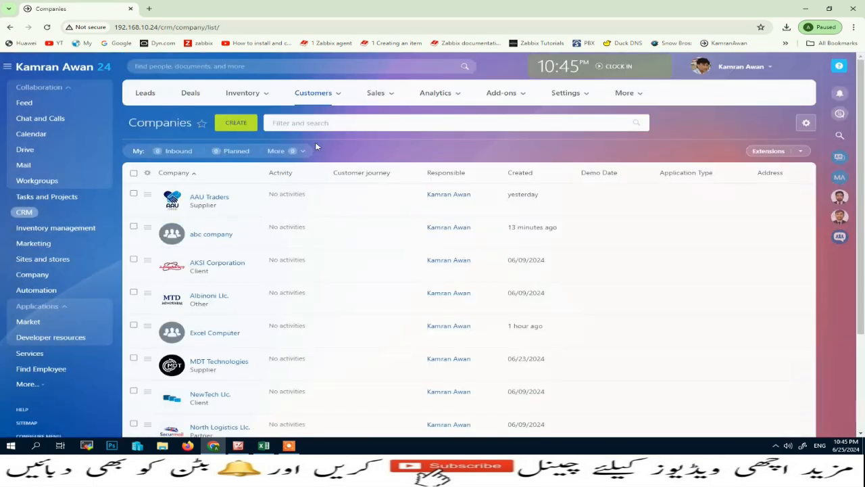